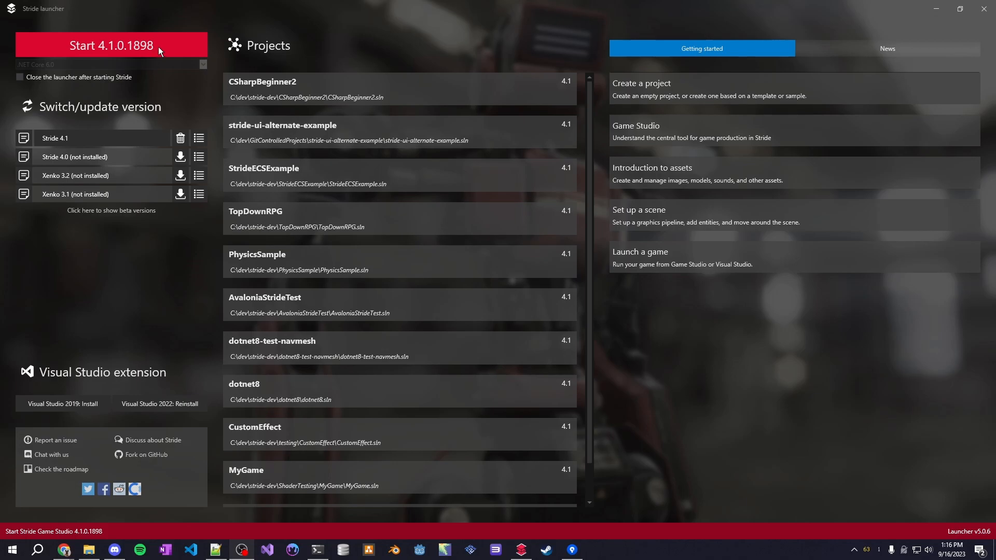
Step: Start Stride 4.1.0.1898 and create a New game project named MyGame2 for Windows with high dynamic range rendering
{"action": "left_click", "coordinate": [159, 45]}
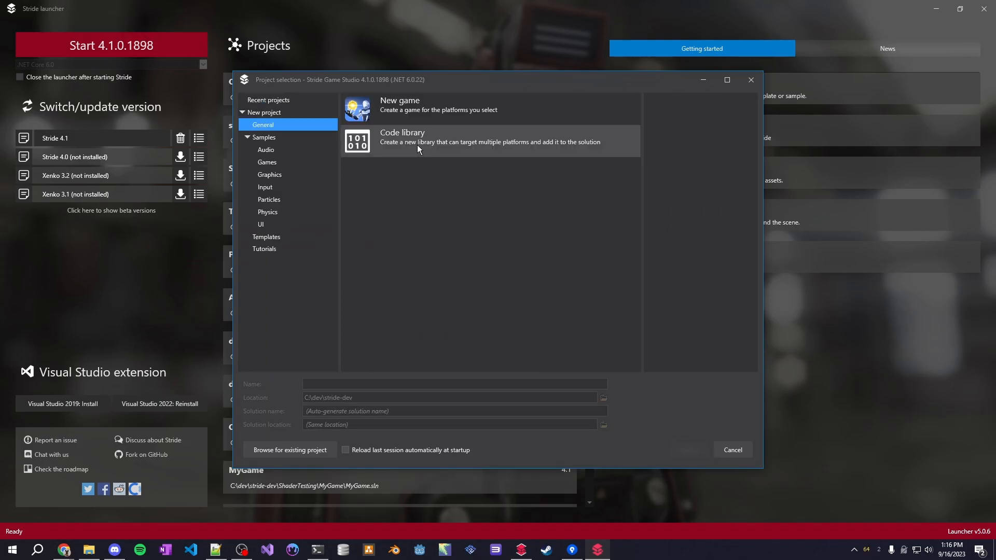
{"action": "left_click", "coordinate": [418, 114]}
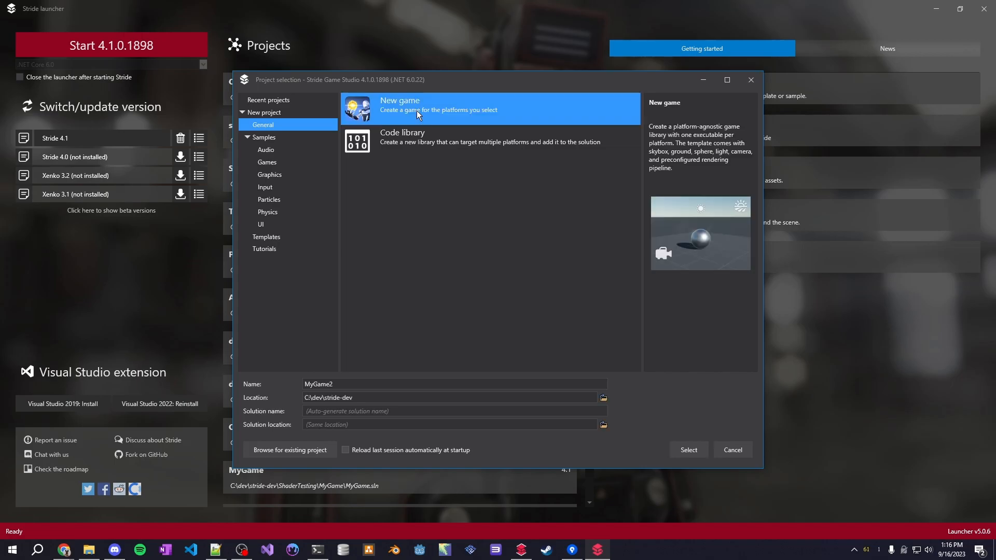
{"action": "left_click", "coordinate": [680, 447]}
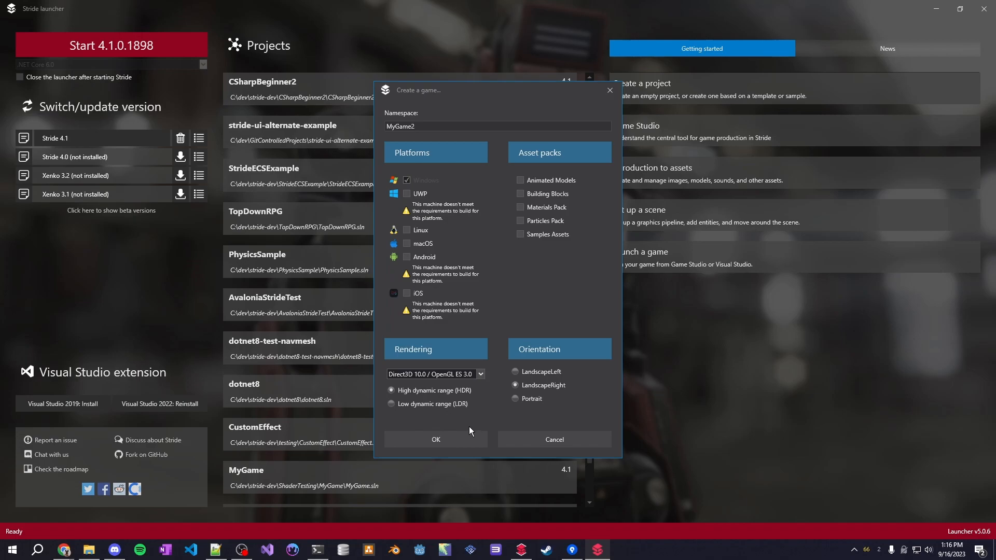
{"action": "left_click", "coordinate": [446, 374]}
{"action": "left_click", "coordinate": [434, 439]}
{"action": "left_click", "coordinate": [449, 440]}
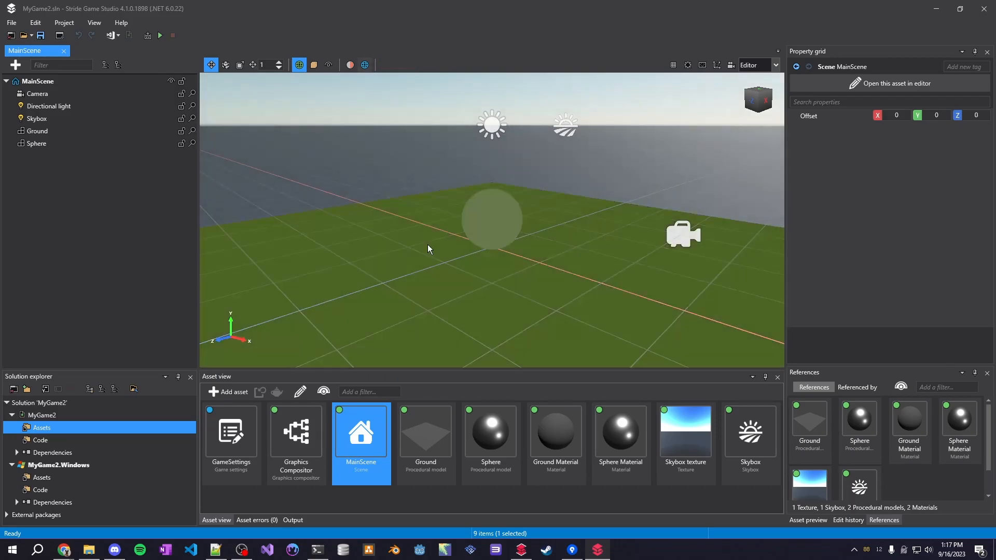
Step: Import the Hallway-00 model file into the project's assets, including its materials, textures and skeleton
{"action": "right_click_drag", "start_coordinate": [429, 248], "coordinate": [421, 280]}
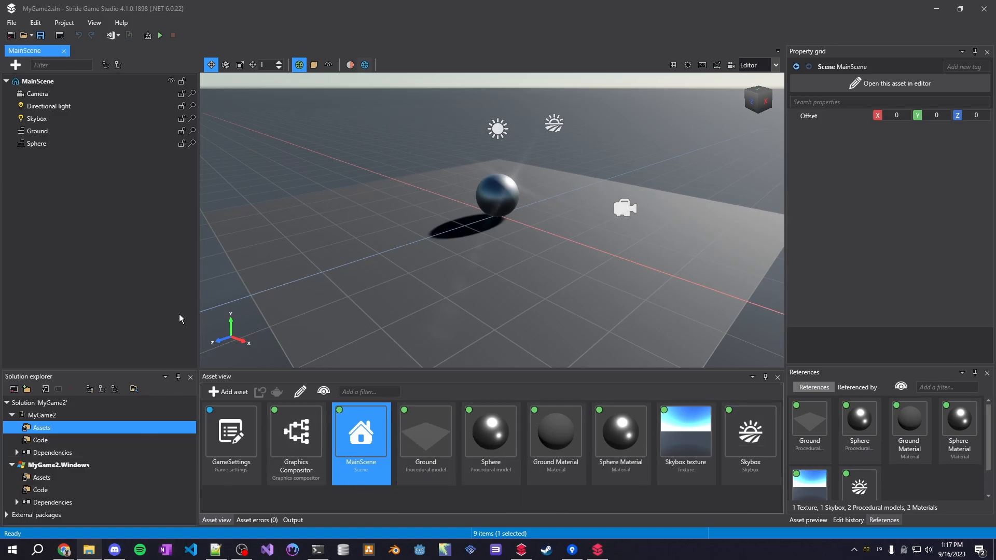
{"action": "left_click_drag", "start_coordinate": [0, 456], "coordinate": [332, 494]}
{"action": "left_click", "coordinate": [406, 389]}
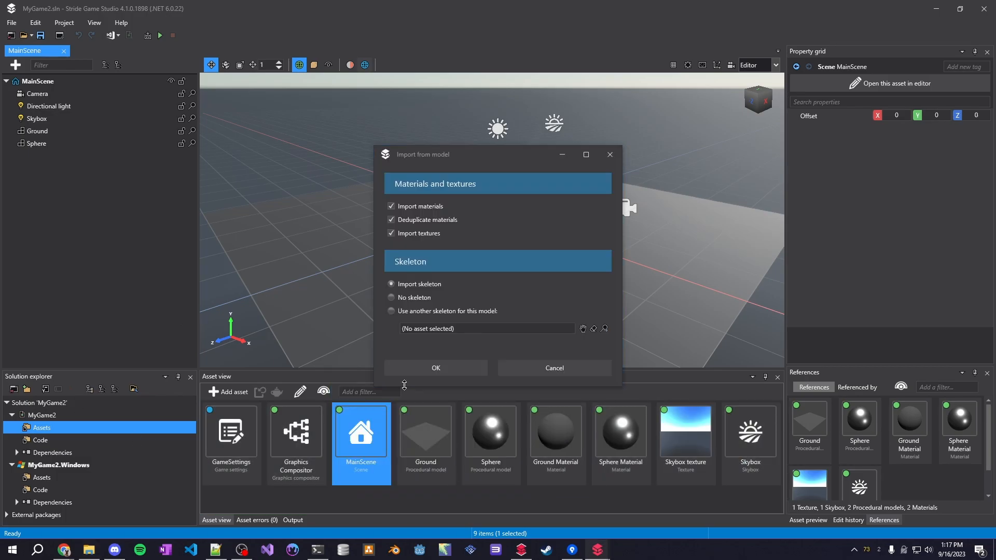
{"action": "left_click", "coordinate": [445, 369]}
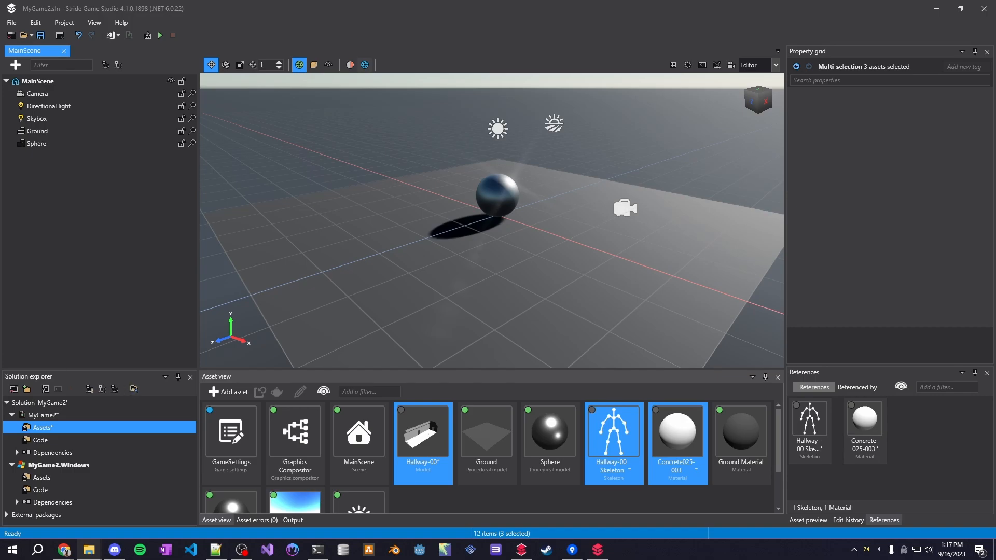
Step: Check the MyGame2 project's Assets folder in File Explorer for files belonging to the imported model
{"action": "left_click_drag", "start_coordinate": [0, 185], "coordinate": [452, 129]}
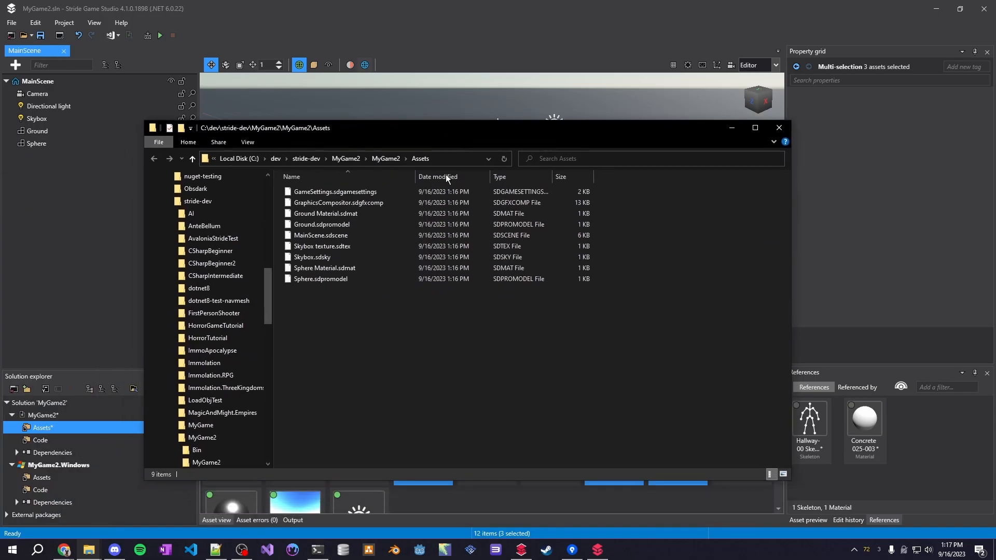
{"action": "mouse_move", "coordinate": [338, 321]}
{"action": "left_mouse_down"}
{"action": "mouse_move", "coordinate": [405, 264]}
{"action": "mouse_move", "coordinate": [441, 184]}
{"action": "left_mouse_up"}
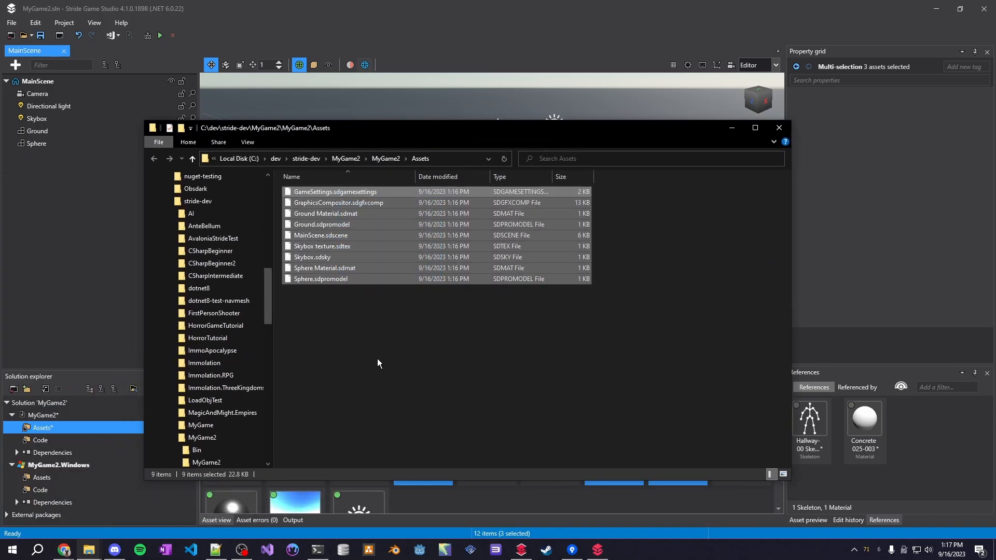
{"action": "left_click", "coordinate": [378, 354]}
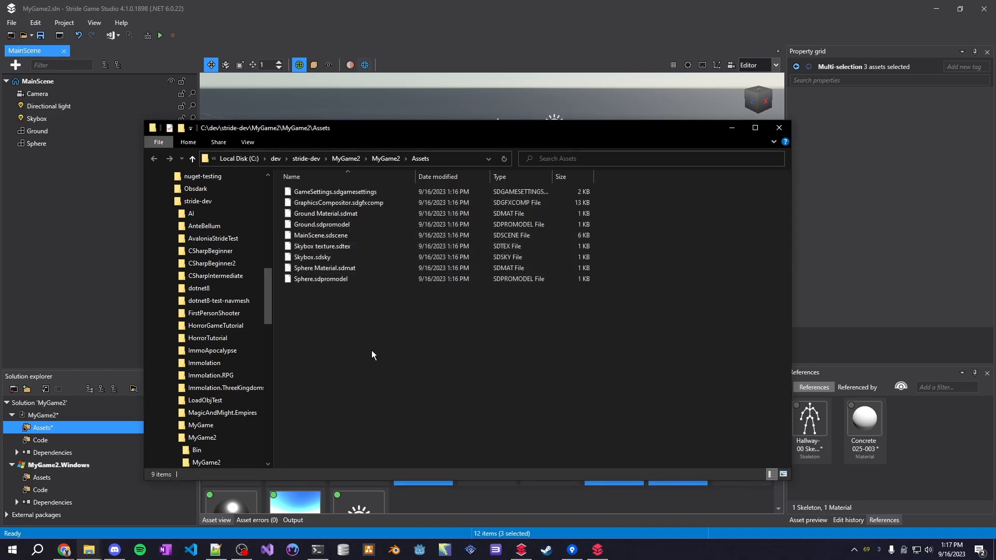
{"action": "left_click", "coordinate": [89, 218]}
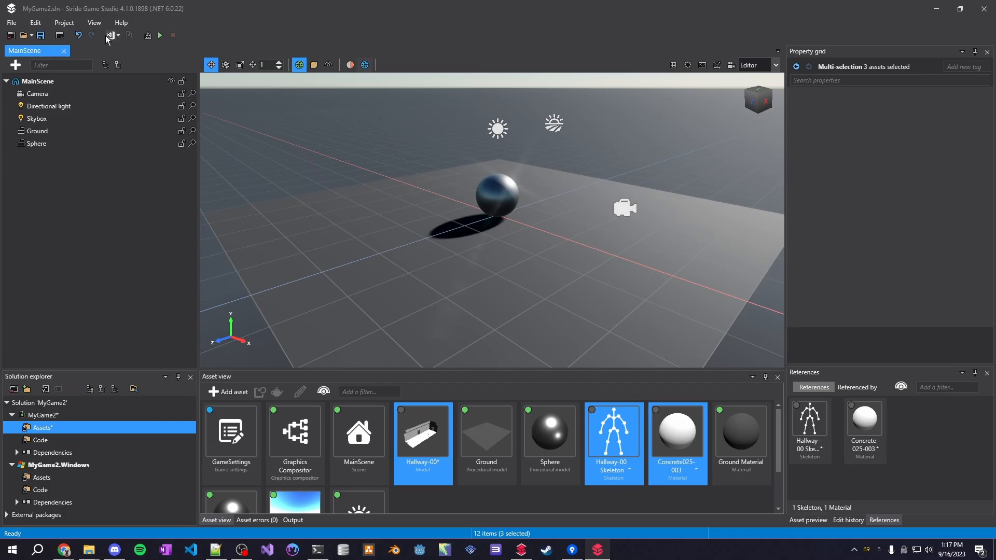
Step: Save the project and check the Assets folder in File Explorer for the Hallway-00.sdm3d file
{"action": "left_click", "coordinate": [41, 35]}
{"action": "mouse_move", "coordinate": [89, 550]}
{"action": "left_click", "coordinate": [281, 489]}
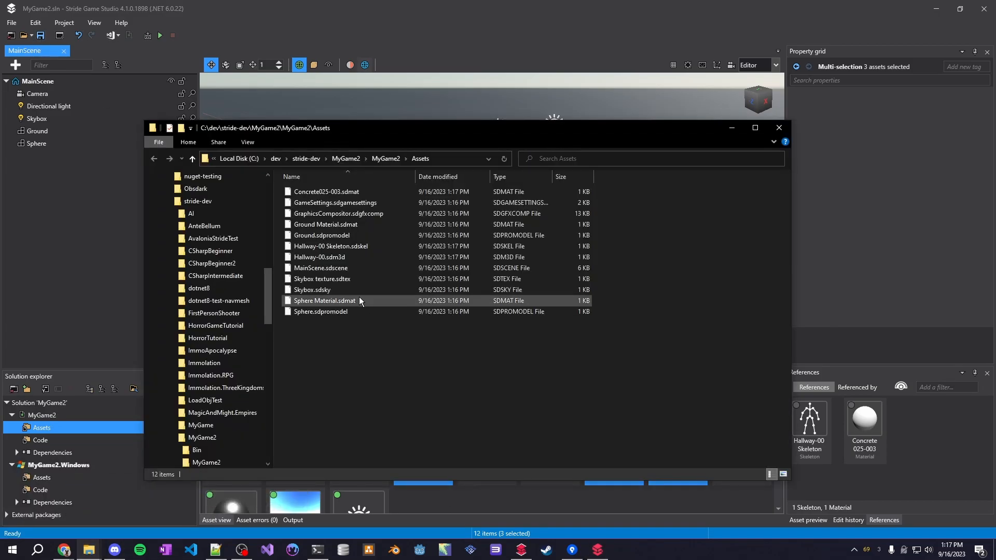
{"action": "right_click", "coordinate": [351, 260]}
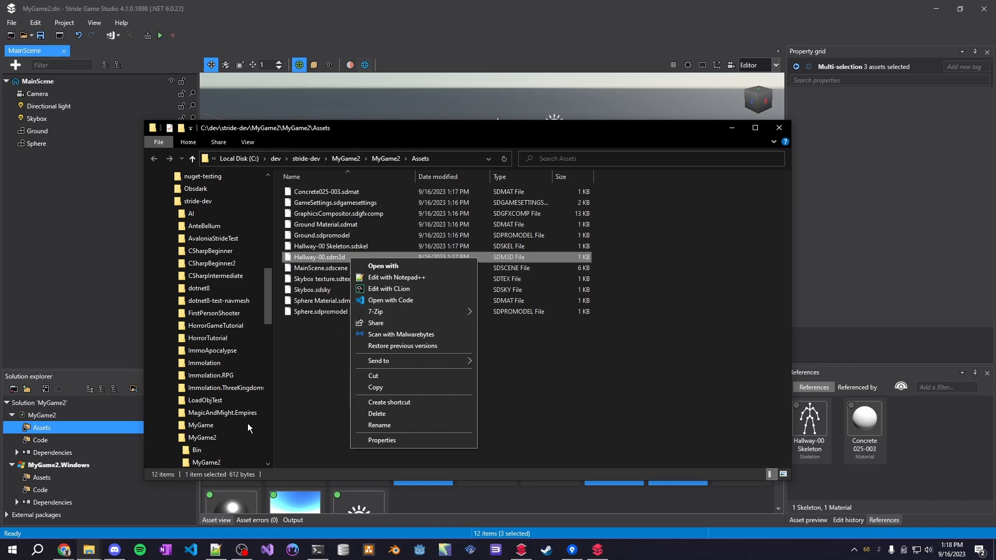
{"action": "left_click", "coordinate": [327, 404]}
Step: Open the MyGame2 solution in Visual Studio from Stride Game Studio and expand the MyGame2 project's Resources folder
{"action": "left_click", "coordinate": [46, 246]}
{"action": "left_click", "coordinate": [111, 36]}
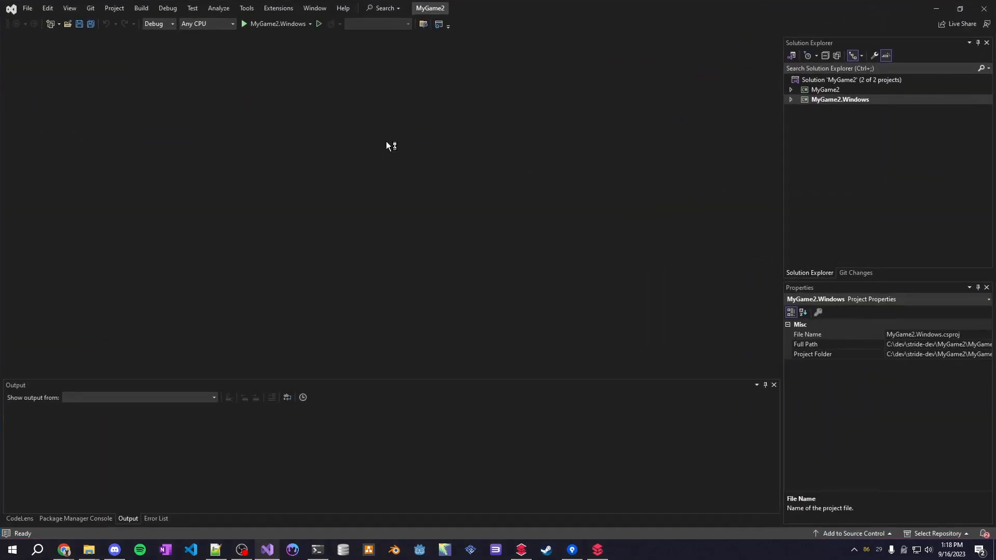
{"action": "left_click", "coordinate": [790, 90]}
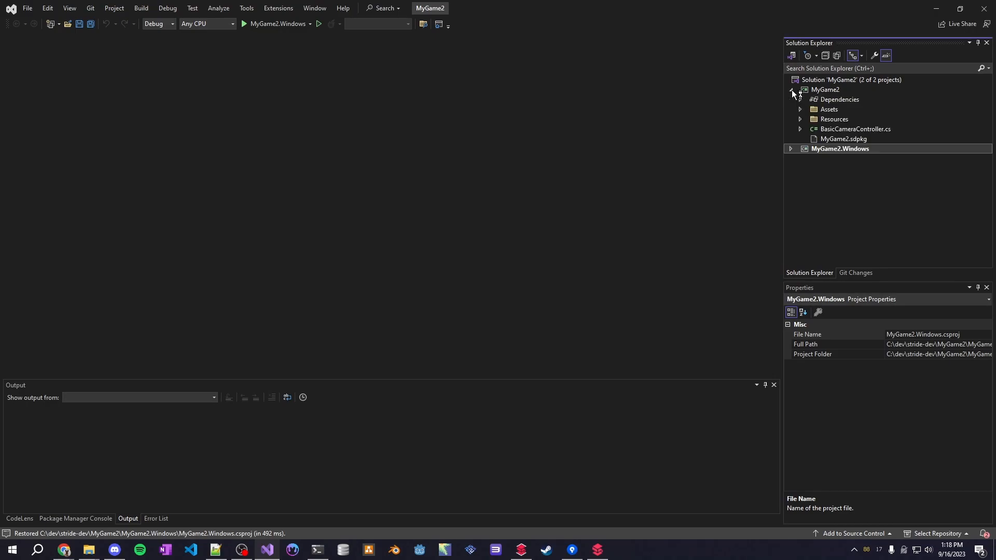
{"action": "left_click", "coordinate": [801, 120]}
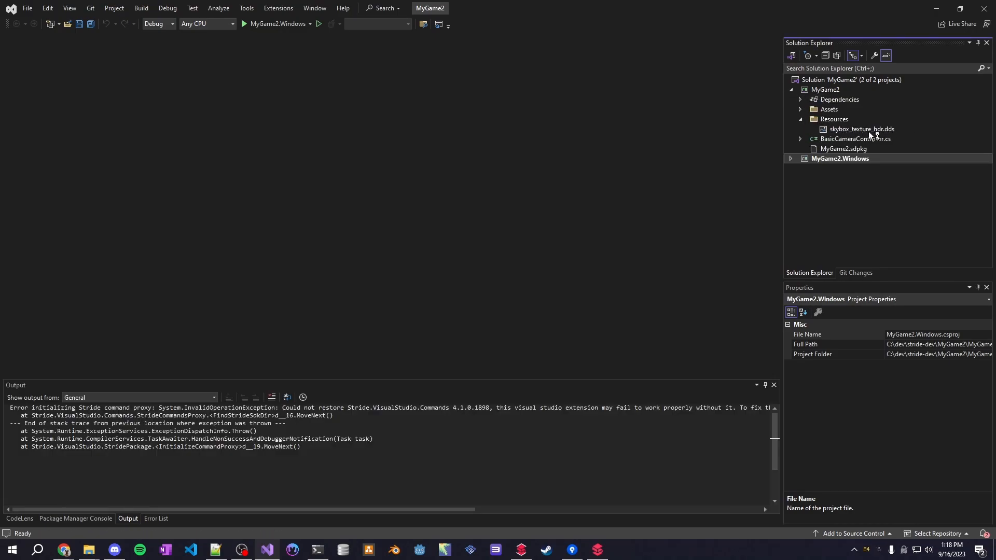
Step: Open Hallway-00.sdm3d from the project's Assets folder and highlight the model's source file path
{"action": "left_click", "coordinate": [791, 90]}
{"action": "left_click", "coordinate": [801, 120]}
{"action": "left_click", "coordinate": [800, 109]}
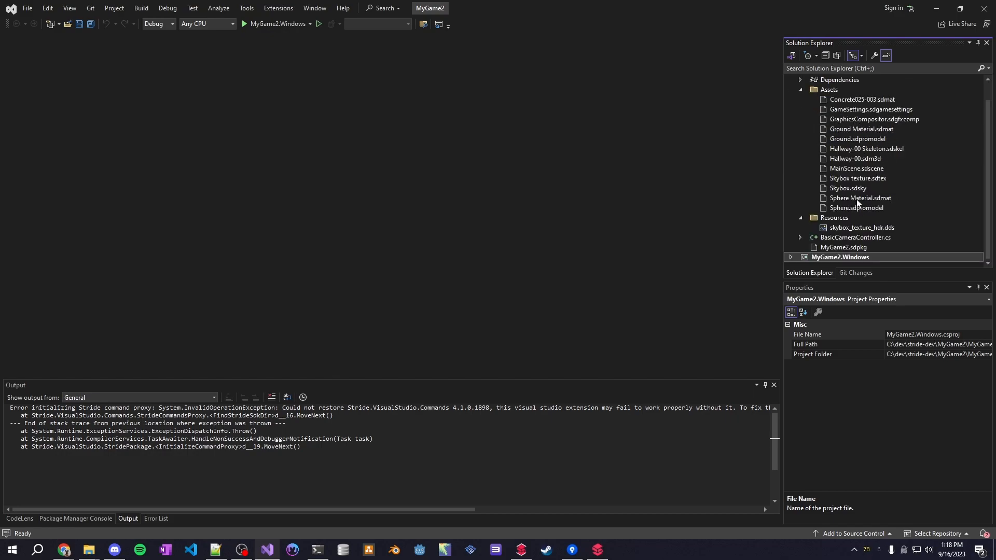
{"action": "double_click", "coordinate": [858, 158]}
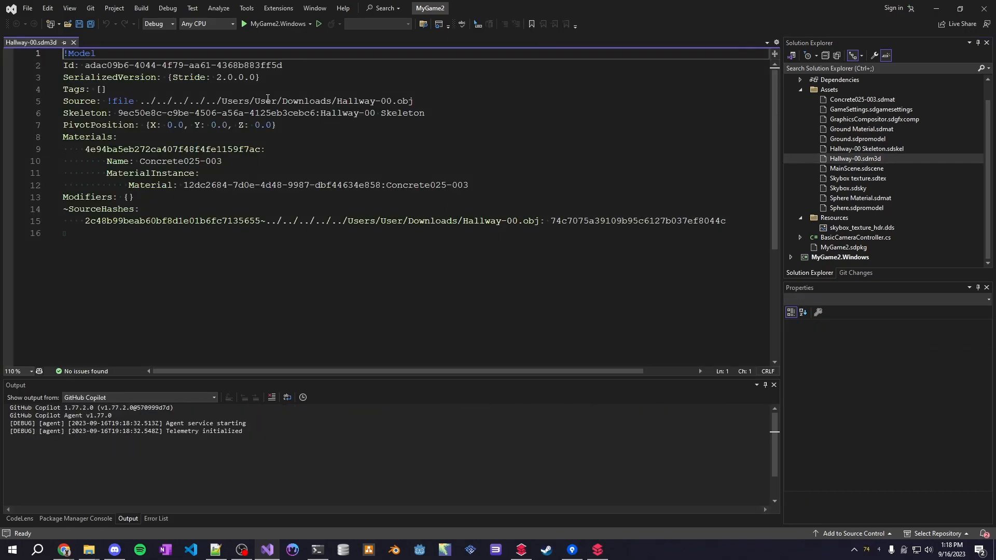
{"action": "left_click_drag", "start_coordinate": [223, 102], "coordinate": [425, 101]}
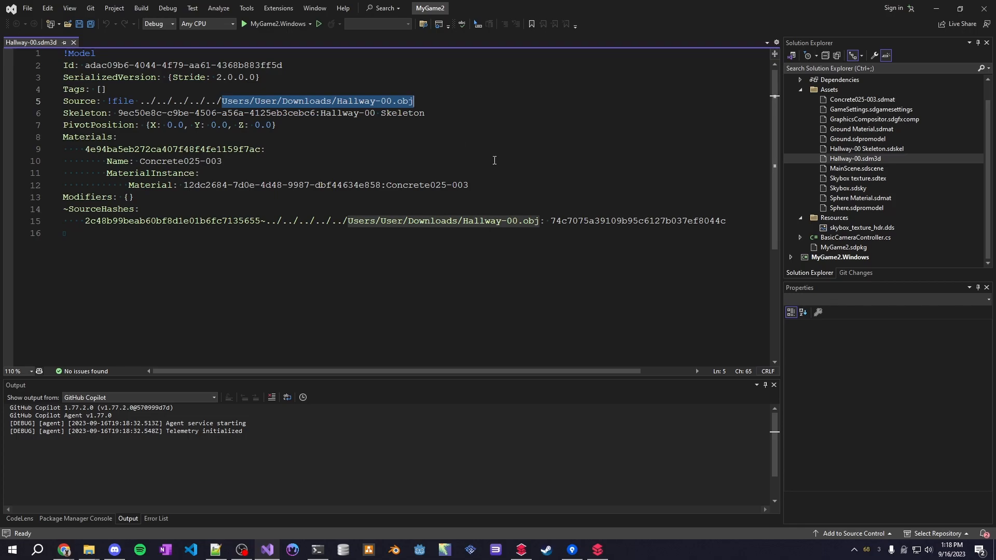
Step: Add Hallway-00.obj from File Explorer to the MyGame2 project's Resources folder and open it for preview, accepting the untrusted source
{"action": "left_click", "coordinate": [827, 219]}
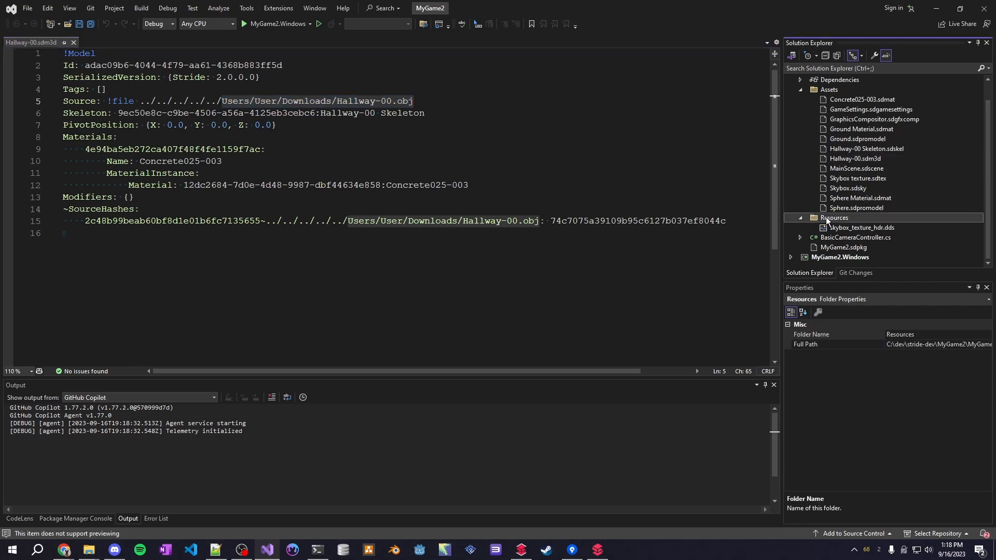
{"action": "right_click", "coordinate": [826, 219]}
{"action": "left_click", "coordinate": [721, 213]}
{"action": "left_click", "coordinate": [845, 219]}
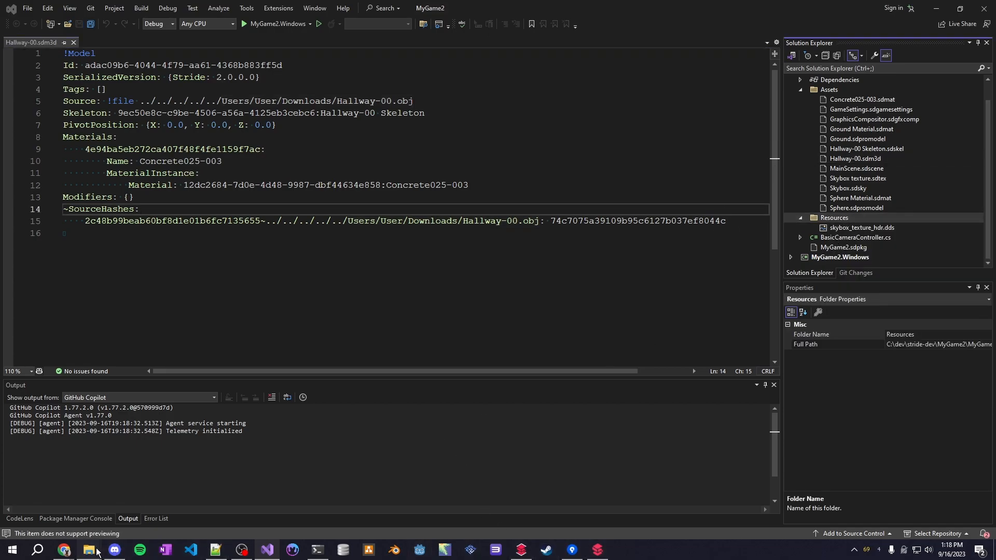
{"action": "left_click_drag", "start_coordinate": [685, 238], "coordinate": [867, 219]}
{"action": "double_click", "coordinate": [859, 228]}
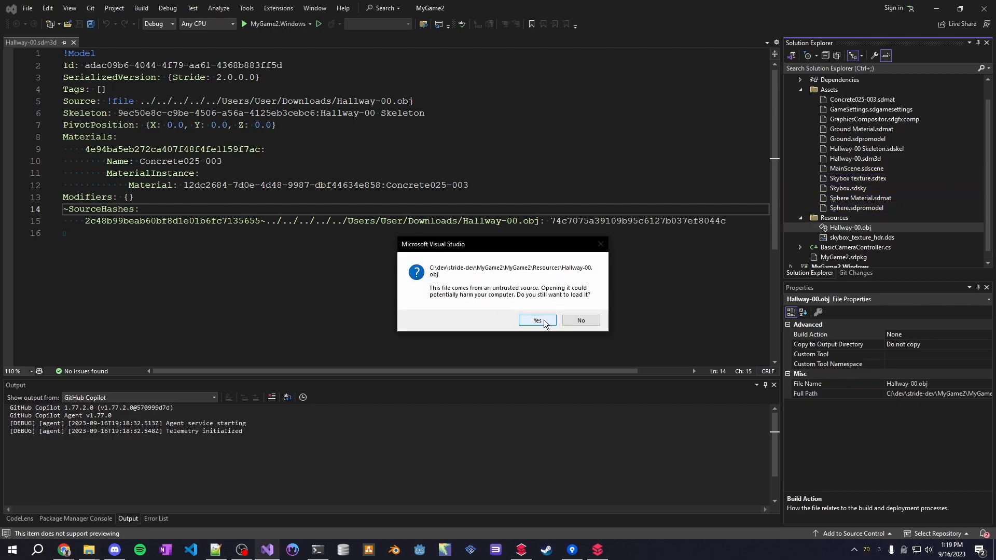
{"action": "left_click", "coordinate": [538, 320]}
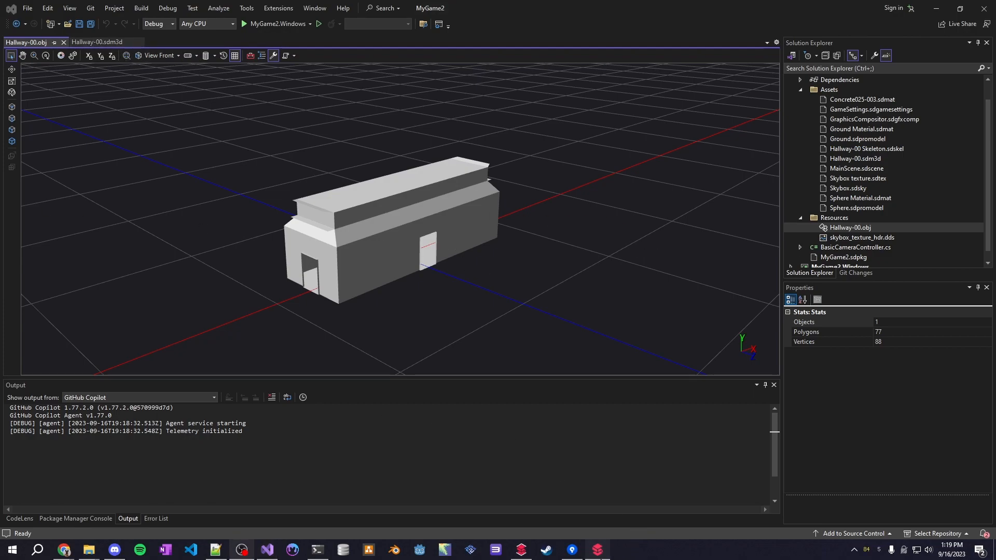
Step: In Stride Game Studio, set the Hallway-00 model's source to Hallway-00.obj in the MyGame2 project's Resources folder
{"action": "left_click", "coordinate": [598, 550]}
{"action": "left_click", "coordinate": [414, 442]}
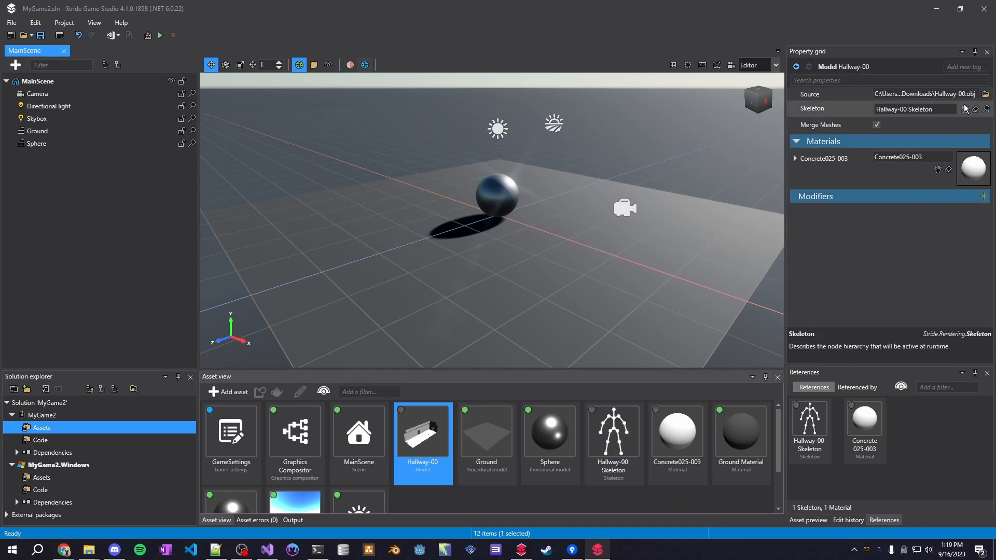
{"action": "left_click", "coordinate": [985, 95]}
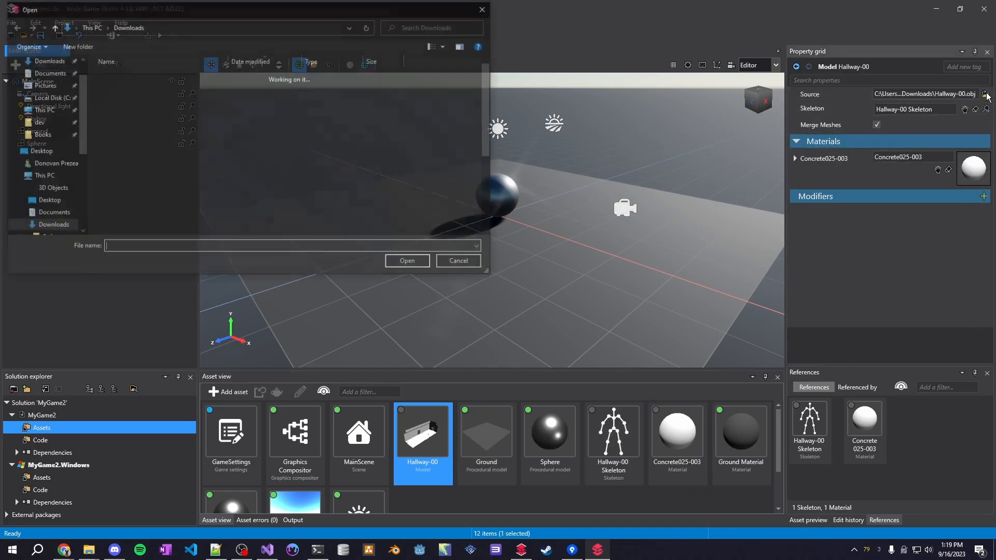
{"action": "left_click", "coordinate": [90, 26]}
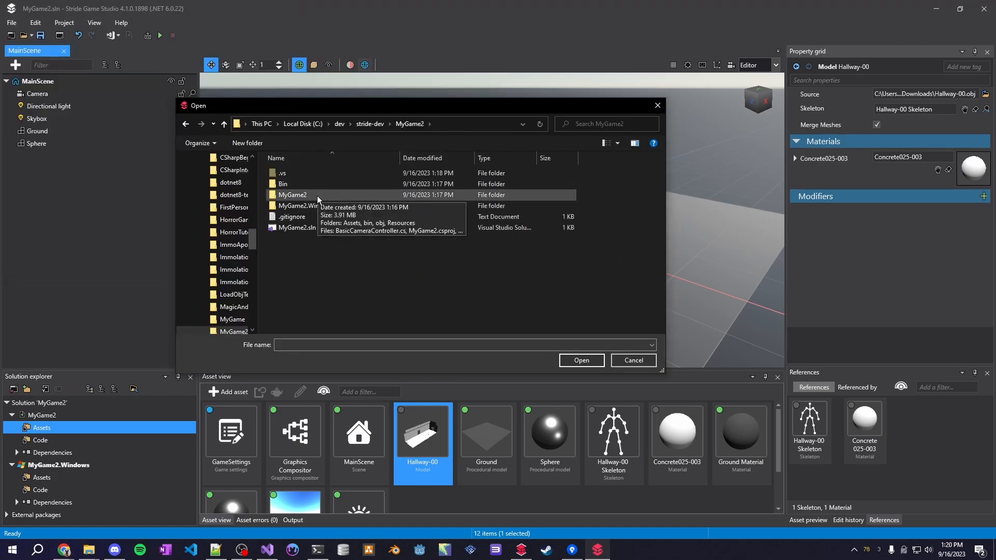
{"action": "double_click", "coordinate": [317, 200]}
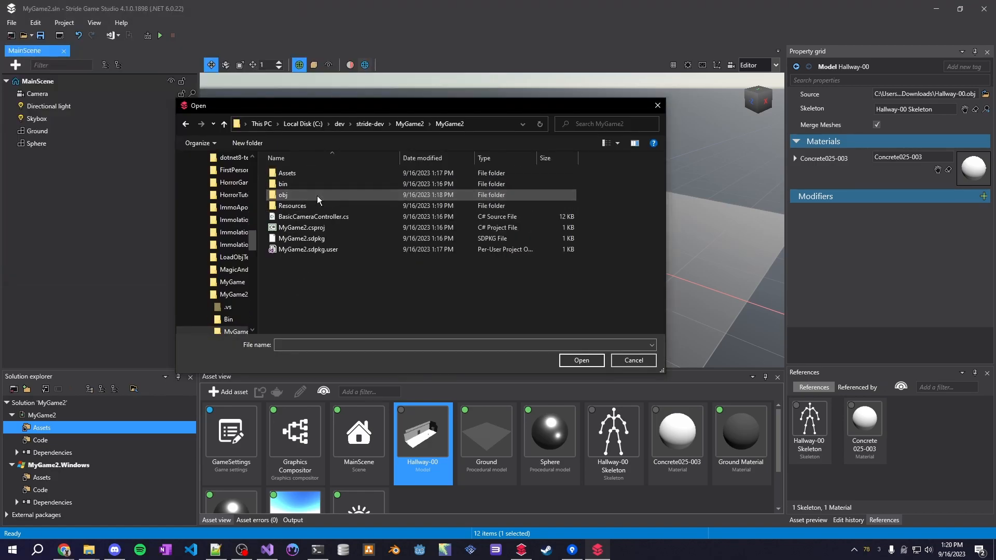
{"action": "double_click", "coordinate": [301, 206]}
{"action": "double_click", "coordinate": [285, 196]}
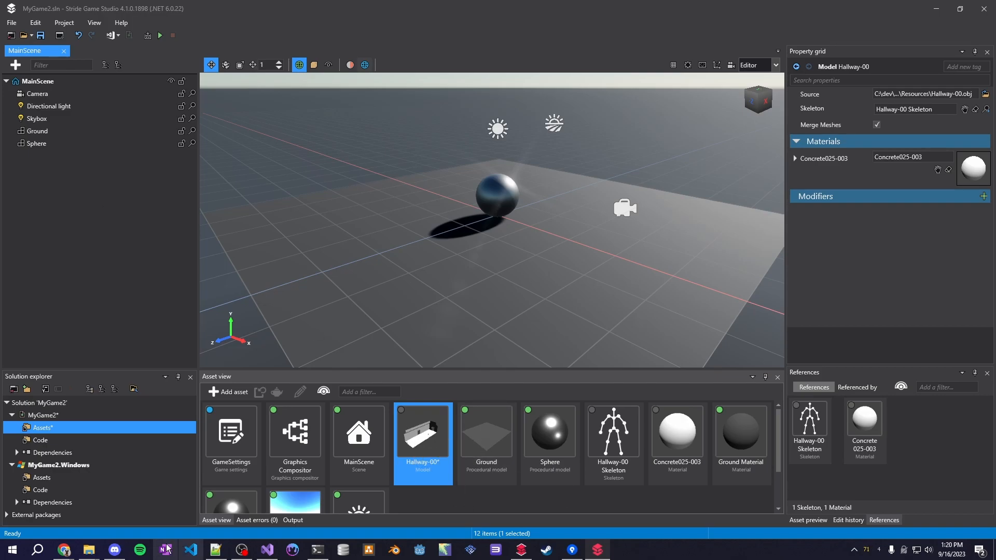
Step: In Visual Studio, examine the Stride packages listed among the MyGame2 project's dependencies, including Stride.Engine, Stride.Particles and Stride.Physics
{"action": "left_click", "coordinate": [266, 552]}
{"action": "scroll", "coordinate": [838, 139], "scroll_direction": "up", "scroll_amount": 1}
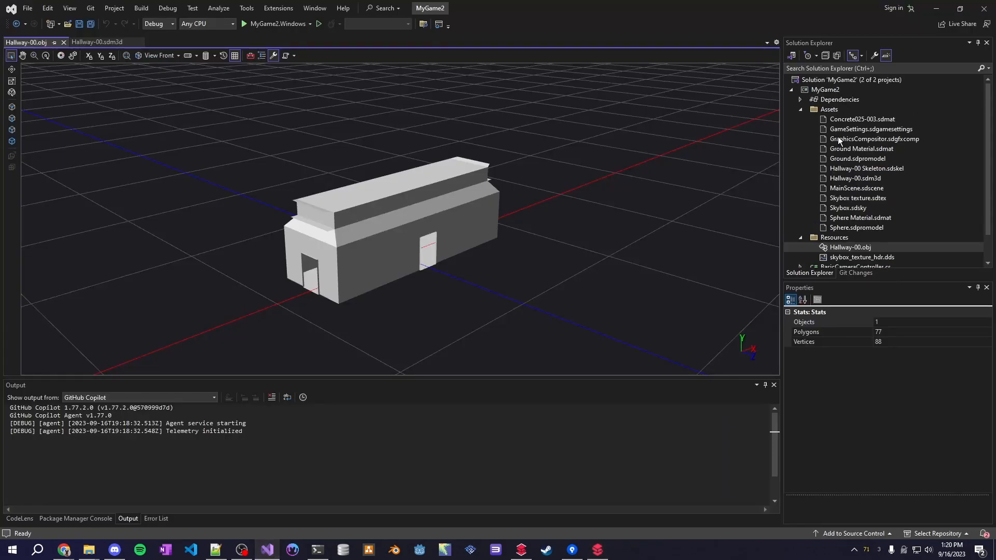
{"action": "left_click", "coordinate": [802, 108]}
{"action": "left_click", "coordinate": [802, 99]}
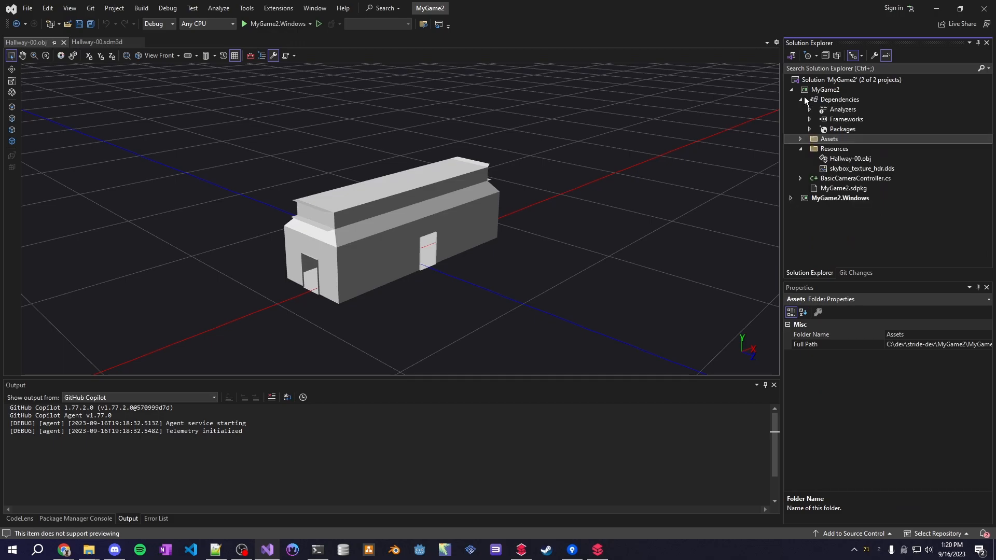
{"action": "left_click", "coordinate": [810, 130]}
{"action": "left_click", "coordinate": [871, 149]}
{"action": "left_click", "coordinate": [872, 168]}
{"action": "left_click", "coordinate": [873, 179]}
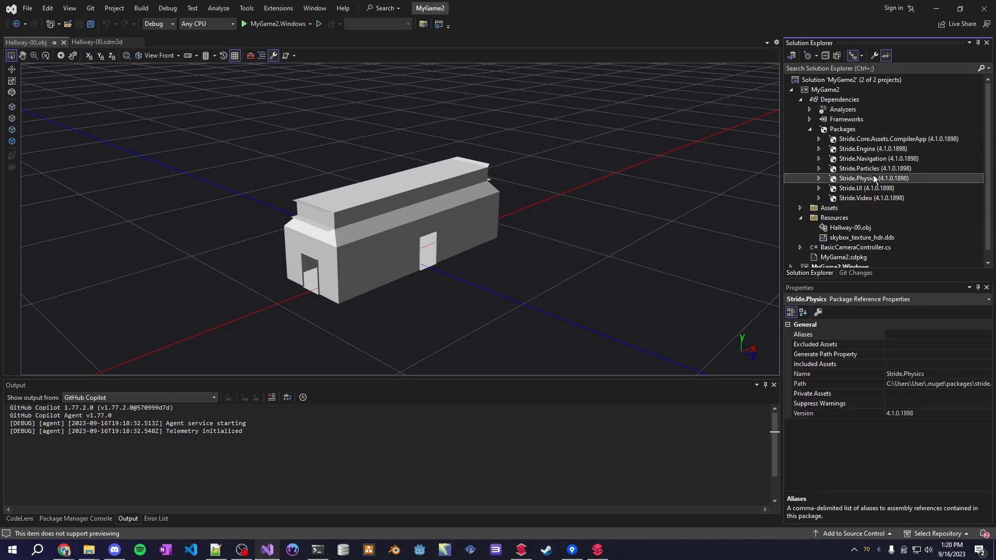
Step: Open the NuGet package manager for MyGame2 and search the available packages for "Stride"
{"action": "right_click", "coordinate": [855, 130]}
{"action": "left_click", "coordinate": [861, 134]}
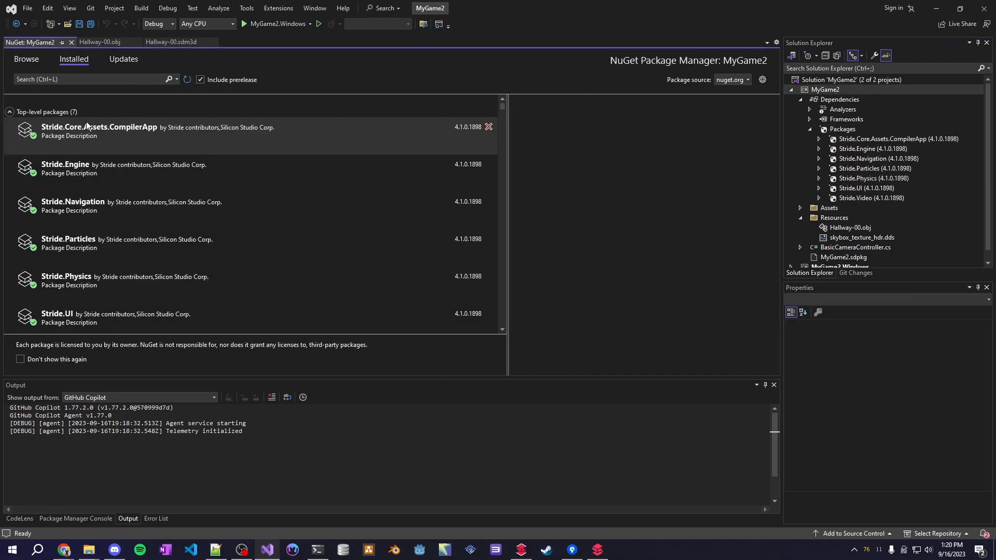
{"action": "left_click", "coordinate": [21, 61]}
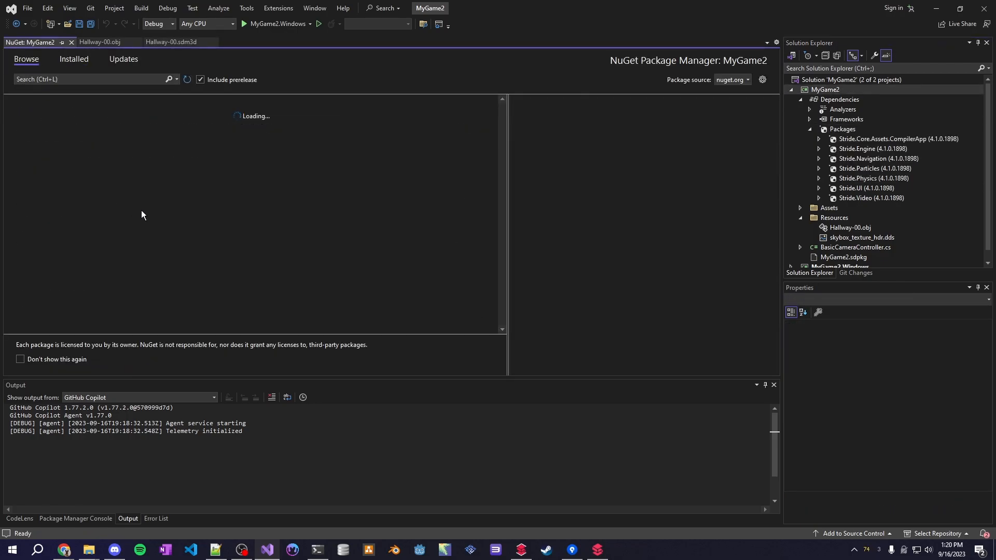
{"action": "left_click", "coordinate": [70, 78]}
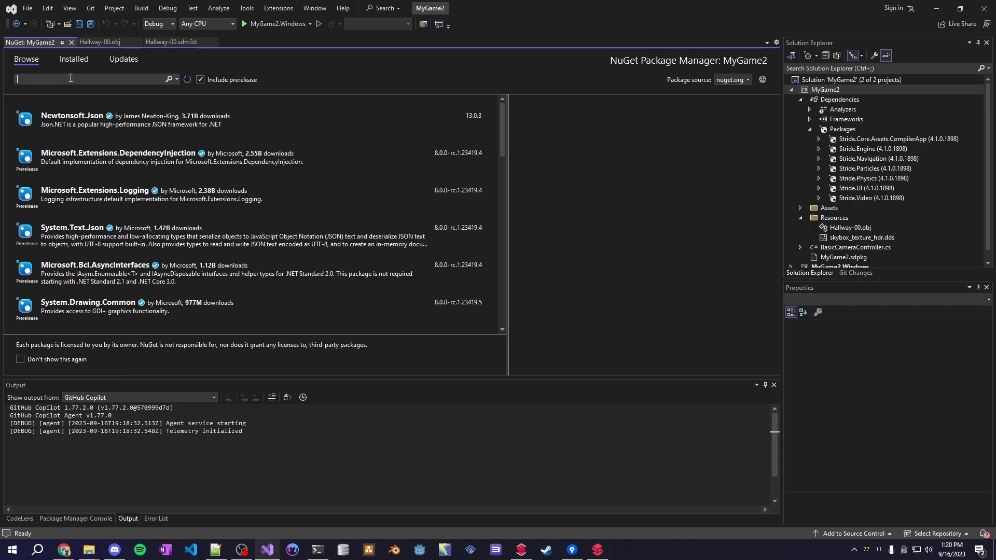
{"action": "type", "text": "Stride"}
{"action": "key", "text": "Return"}
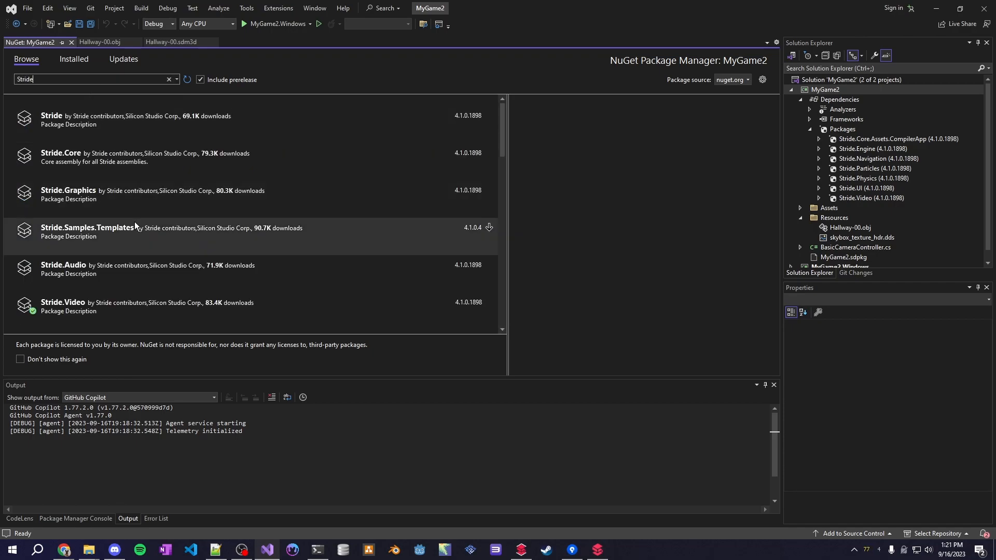
Step: Look through the Stride packages in the NuGet search results, from Stride.Samples.Templates down to the Stride.Core packages
{"action": "scroll", "coordinate": [125, 238], "scroll_direction": "down", "scroll_amount": 1}
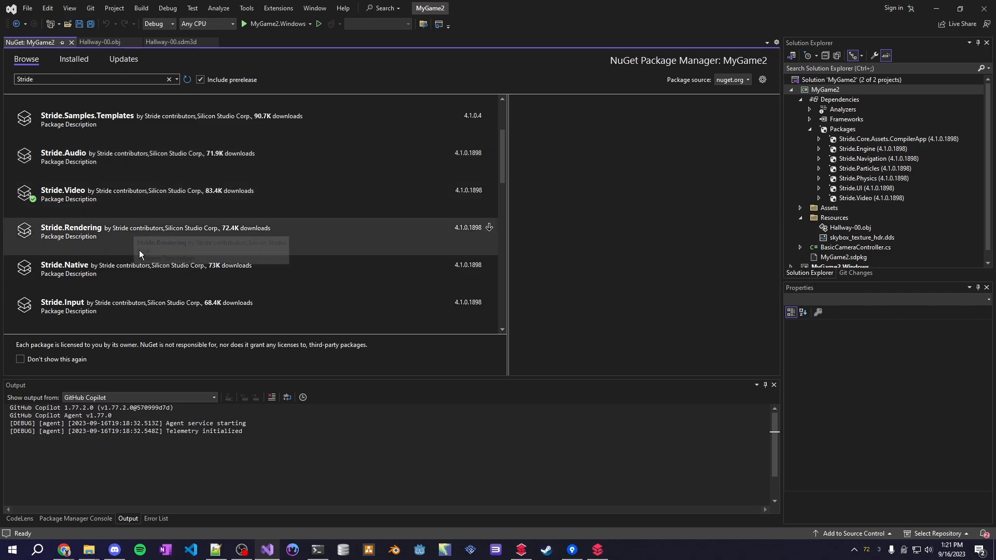
{"action": "scroll", "coordinate": [135, 275], "scroll_direction": "down", "scroll_amount": 3}
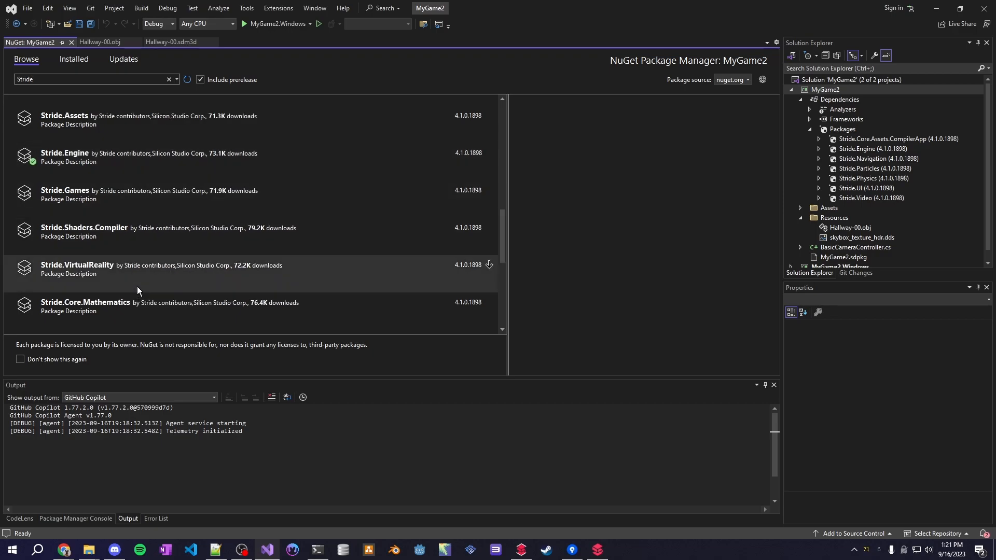
{"action": "scroll", "coordinate": [130, 224], "scroll_direction": "down", "scroll_amount": 1}
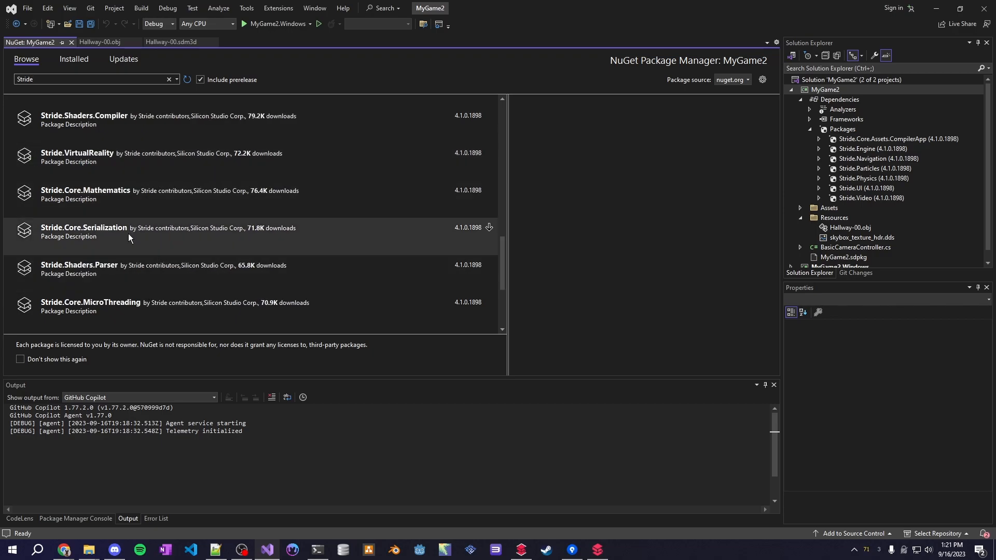
{"action": "scroll", "coordinate": [129, 232], "scroll_direction": "down", "scroll_amount": 2}
{"action": "scroll", "coordinate": [108, 253], "scroll_direction": "down", "scroll_amount": 2}
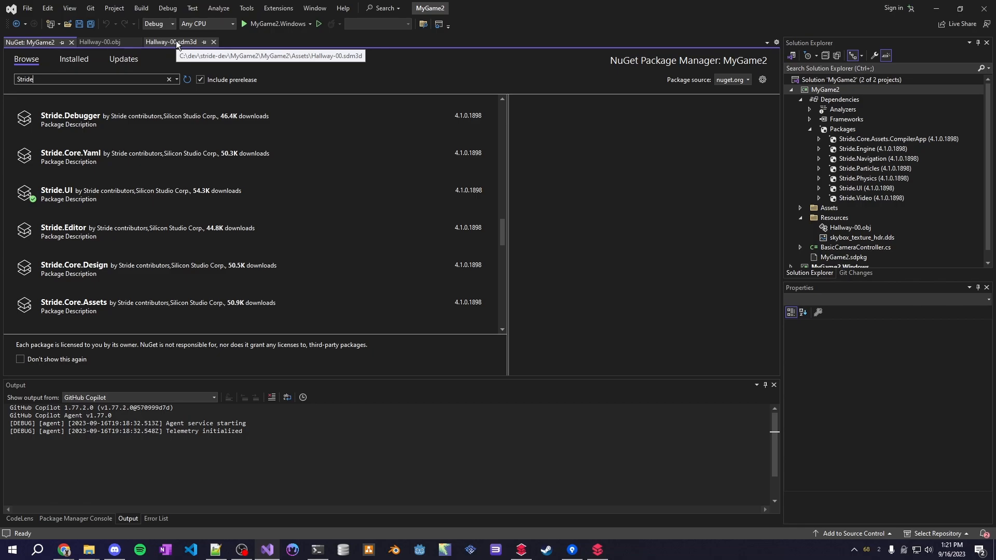
Step: Collapse the Packages, Dependencies and Resources nodes of the MyGame2 project
{"action": "left_click", "coordinate": [809, 129]}
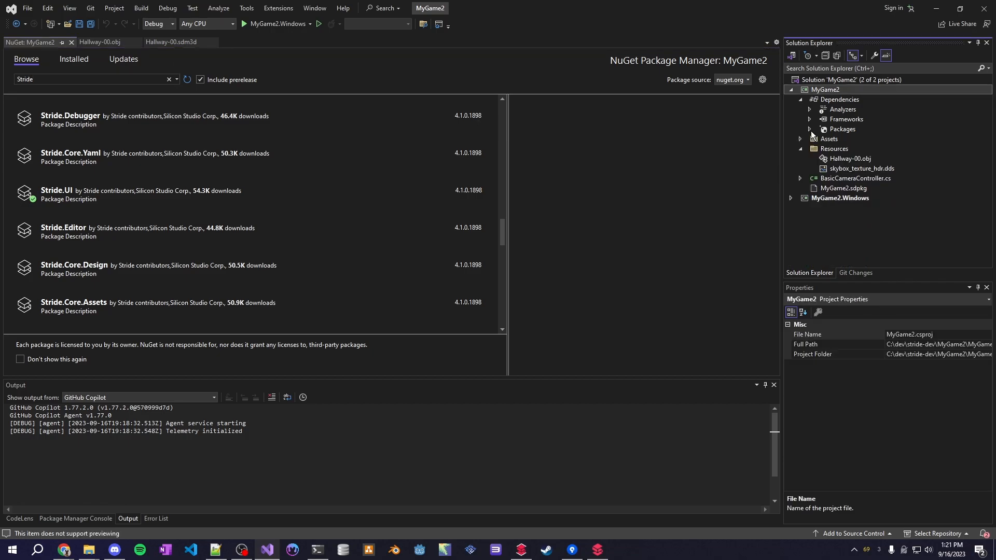
{"action": "left_click", "coordinate": [801, 99]}
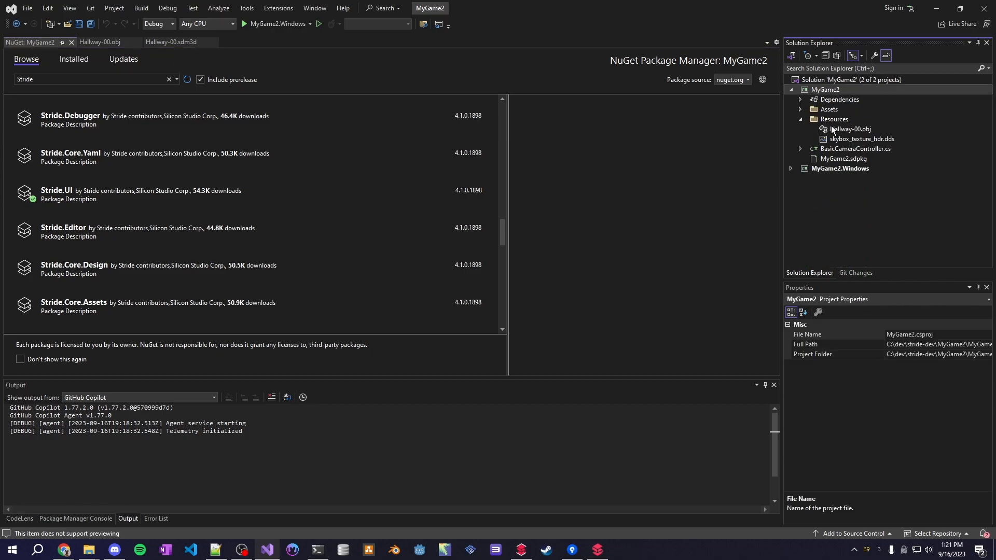
{"action": "left_click", "coordinate": [801, 120]}
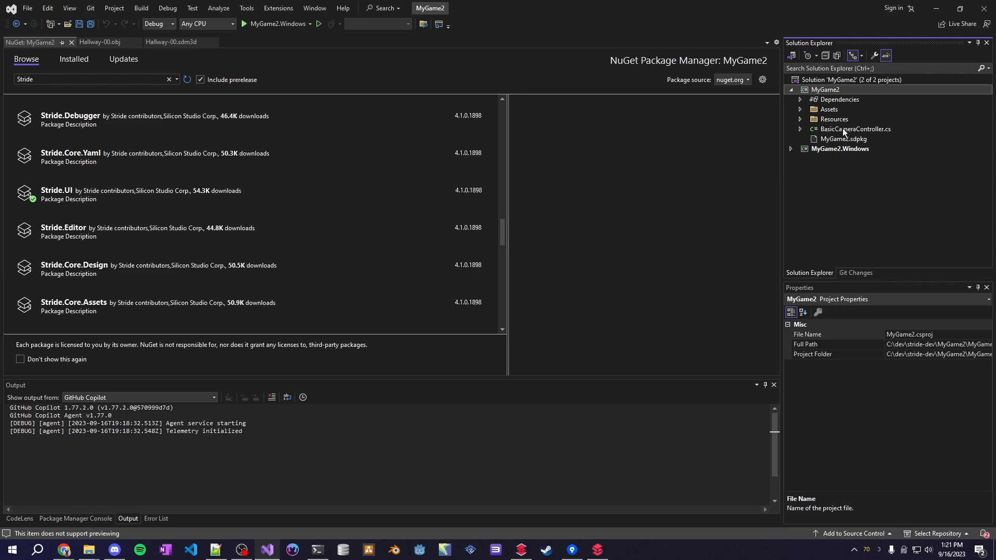
Step: Add a new C# class item named Test to the MyGame2 project
{"action": "right_click", "coordinate": [829, 91]}
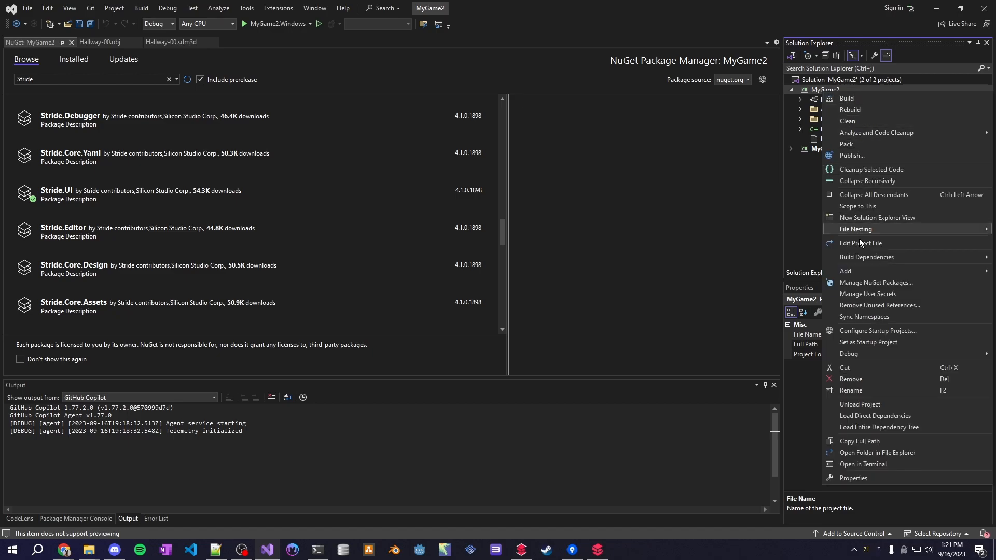
{"action": "mouse_move", "coordinate": [867, 271]}
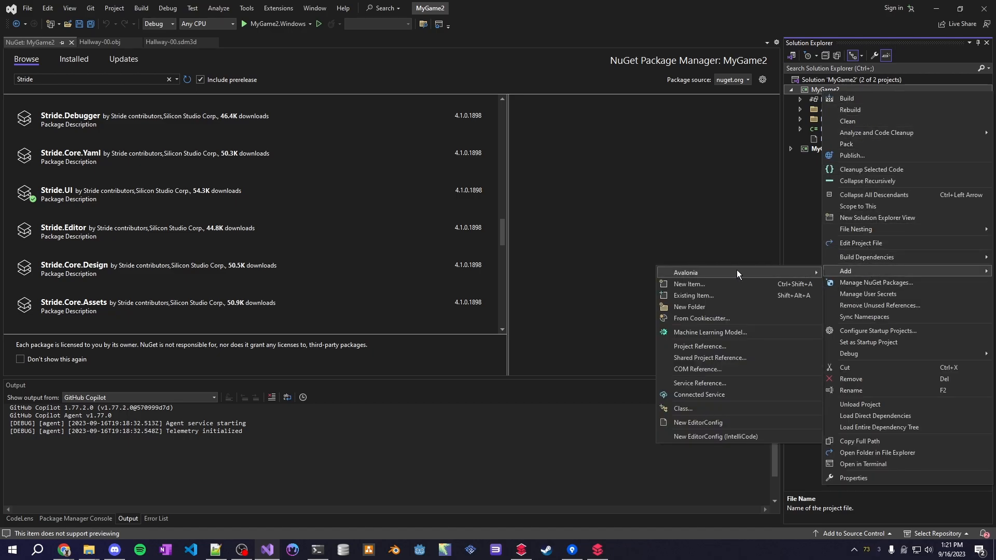
{"action": "left_click", "coordinate": [714, 284]}
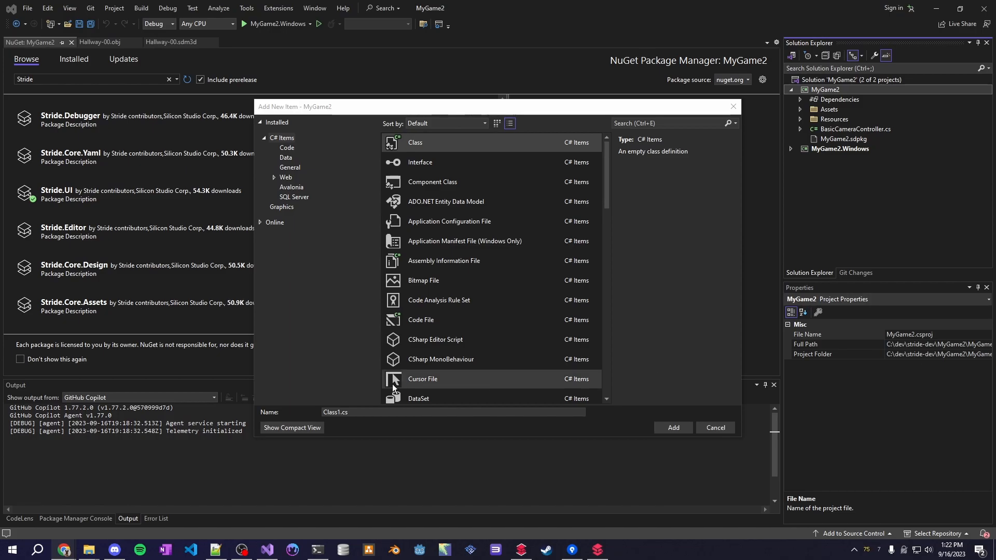
{"action": "left_click", "coordinate": [424, 423]}
{"action": "type", "text": "Test"}
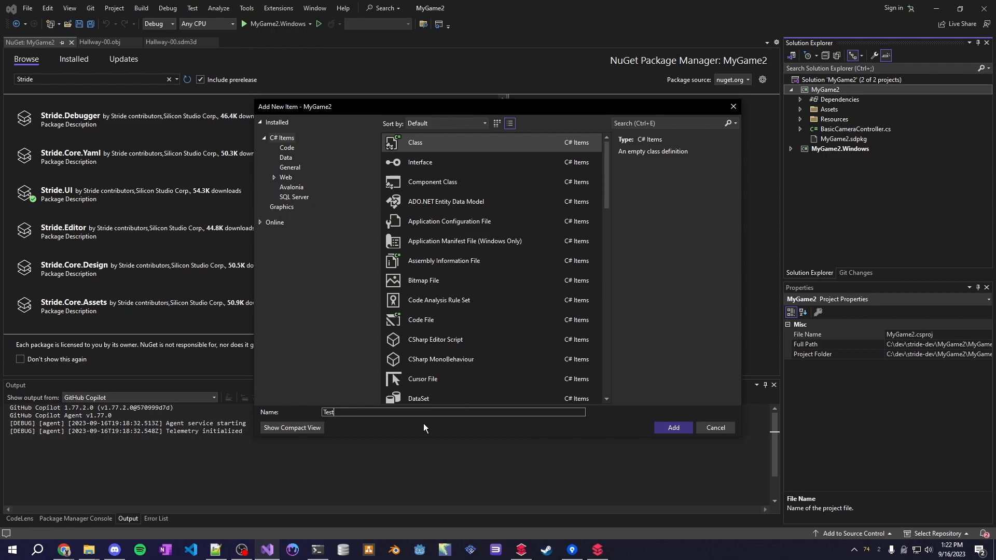
{"action": "key", "text": "Return"}
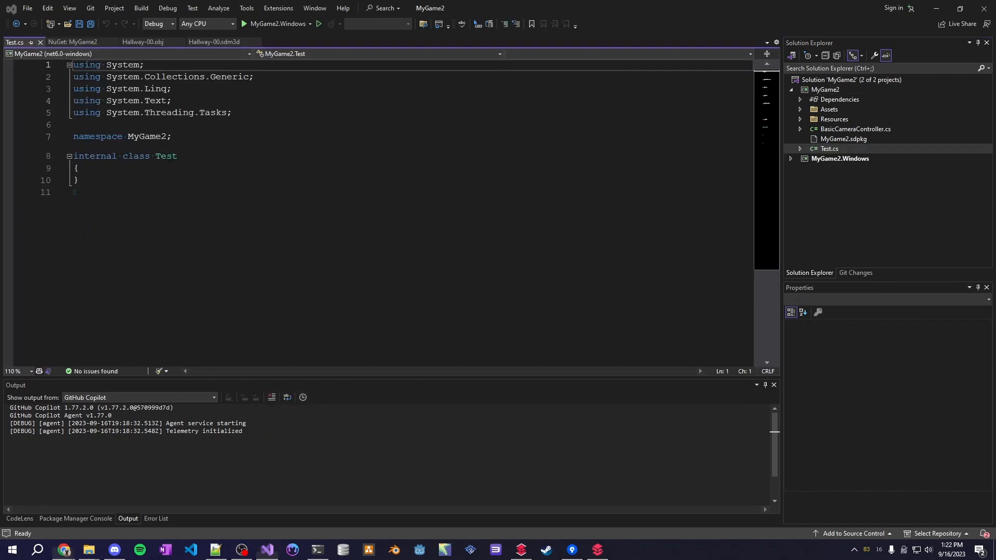
Step: Replace the class stub with public class Test : SyncScript holding public List<B>[] Collections, plus public class B holding public float SomeValue
{"action": "left_click_drag", "start_coordinate": [80, 180], "coordinate": [72, 156]}
{"action": "type", "text": "public class A : SyncScript { \tpublic List<B>[] Collections; }  public class B { \tpublic float SomeValue; }"}
{"action": "left_click", "coordinate": [151, 168]}
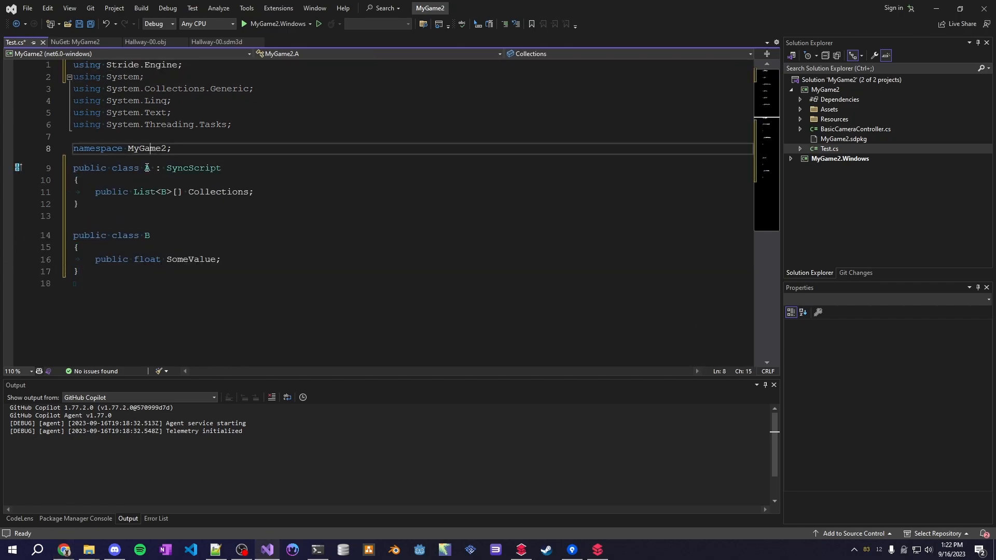
{"action": "type", "text": "Test"}
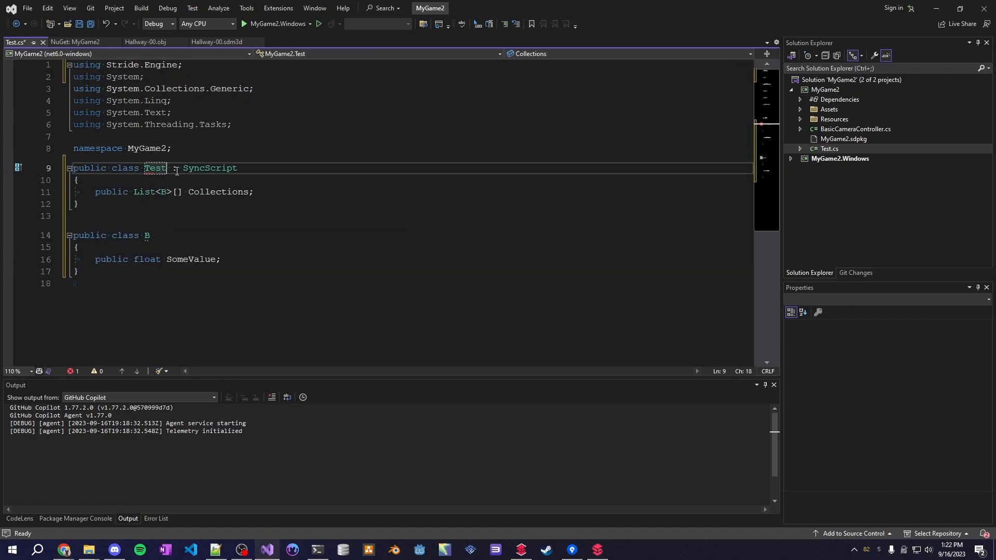
{"action": "left_click", "coordinate": [266, 243]}
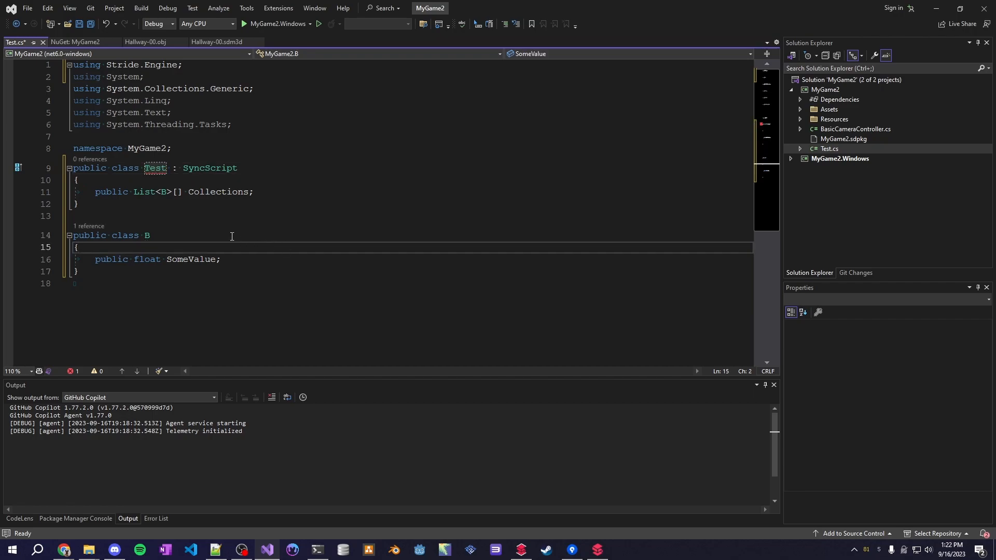
Step: Check the error on the Test class and change its base class to StartupScript
{"action": "mouse_move", "coordinate": [156, 173]}
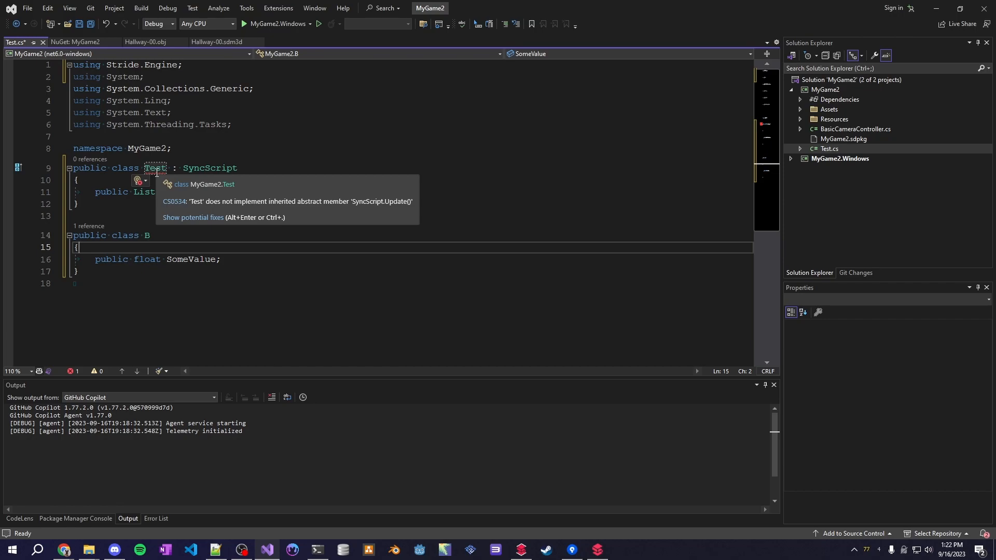
{"action": "left_click", "coordinate": [349, 167]}
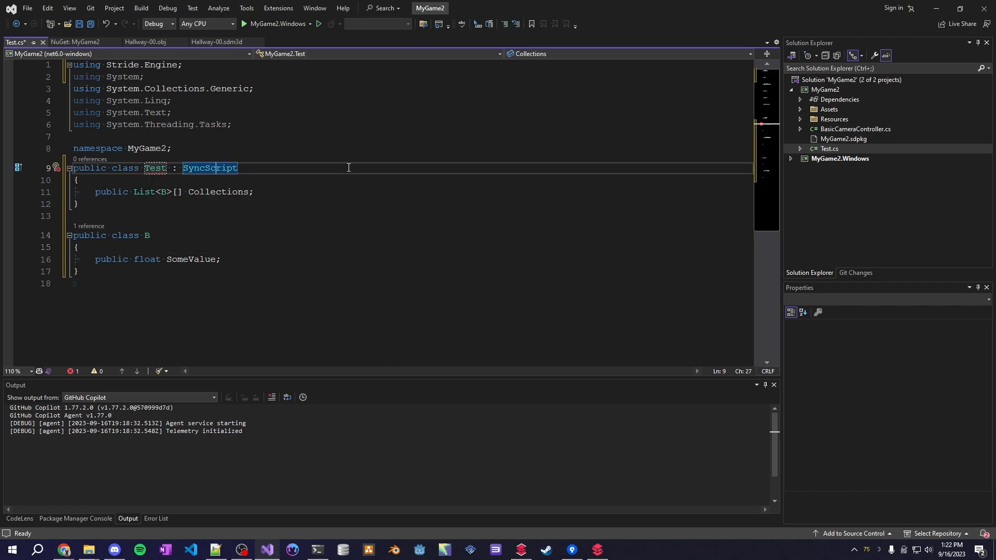
{"action": "double_click", "coordinate": [202, 167]}
{"action": "key", "text": "BackSpace"}
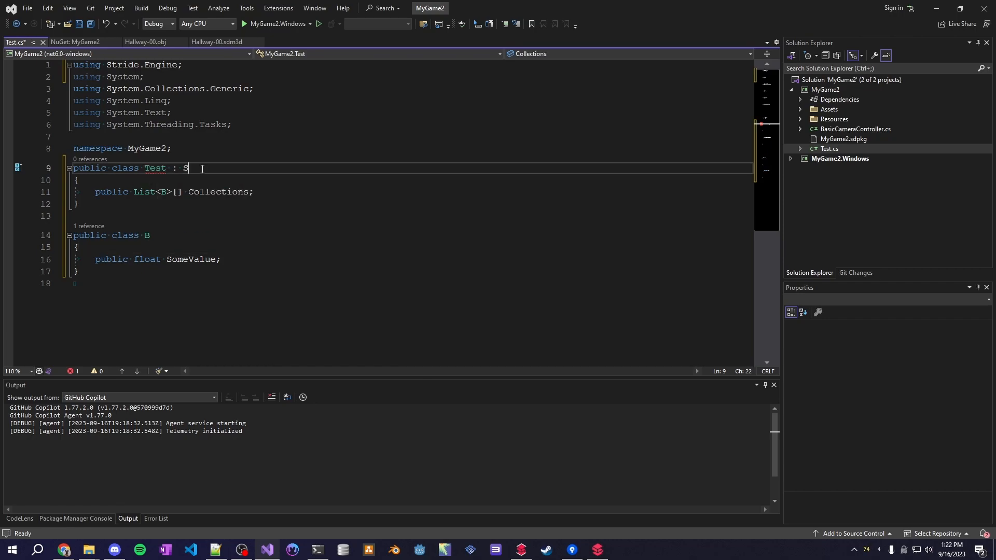
{"action": "type", "text": "Startu"}
{"action": "key", "text": "Tab"}
Step: Remove the System, System.Linq, System.Text and System.Threading.Tasks using directives from Test.cs and save the file
{"action": "left_click_drag", "start_coordinate": [234, 125], "coordinate": [255, 65]}
{"action": "key", "text": "Delete"}
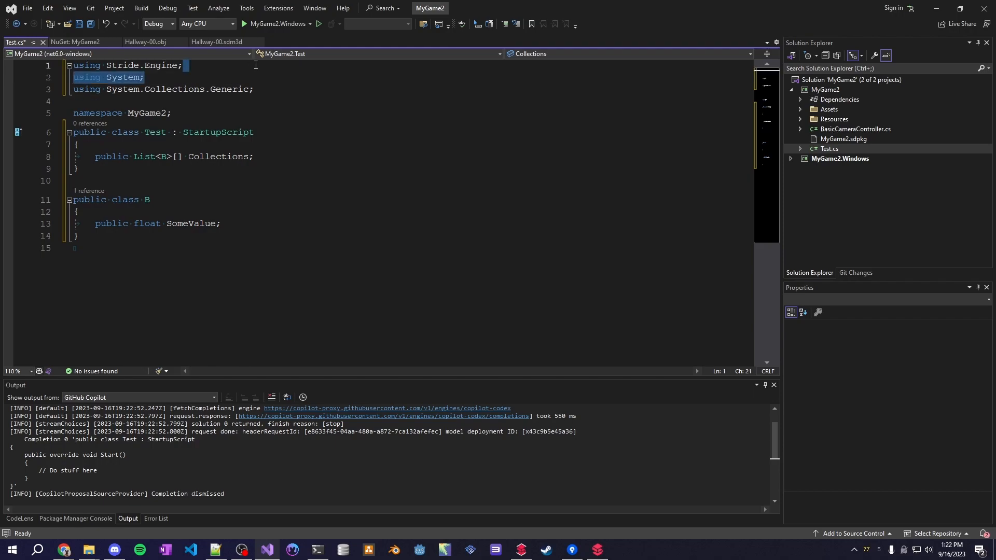
{"action": "key", "text": "Delete"}
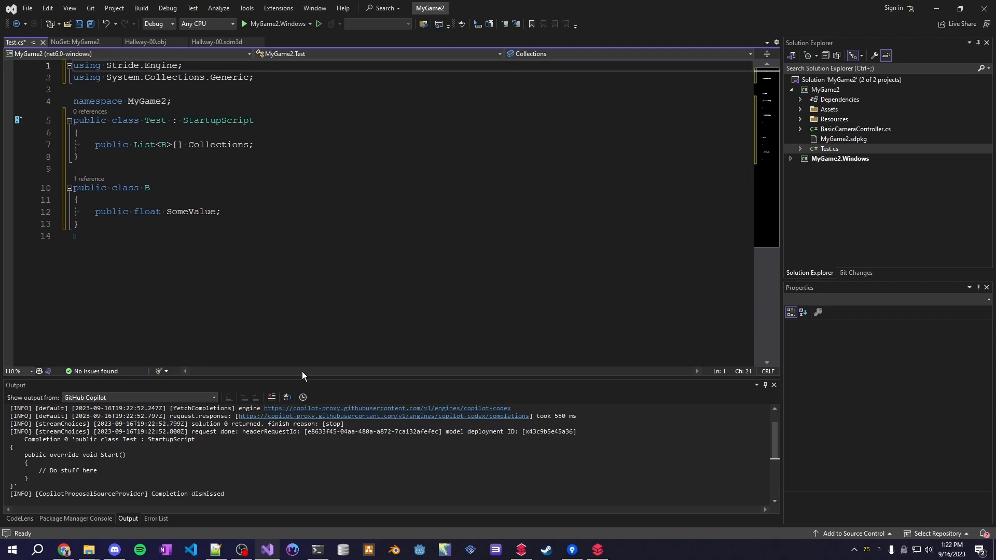
{"action": "key", "text": "ctrl+s"}
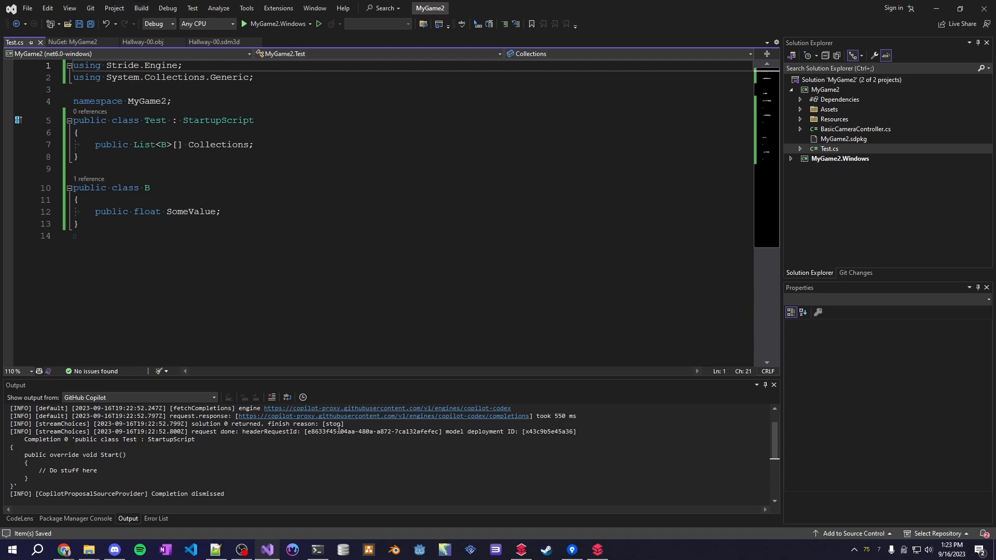
Step: Switch to Stride Game Studio, examine the build output's assembly processor and serialization messages, and return to Test.cs in Visual Studio
{"action": "left_click", "coordinate": [598, 550]}
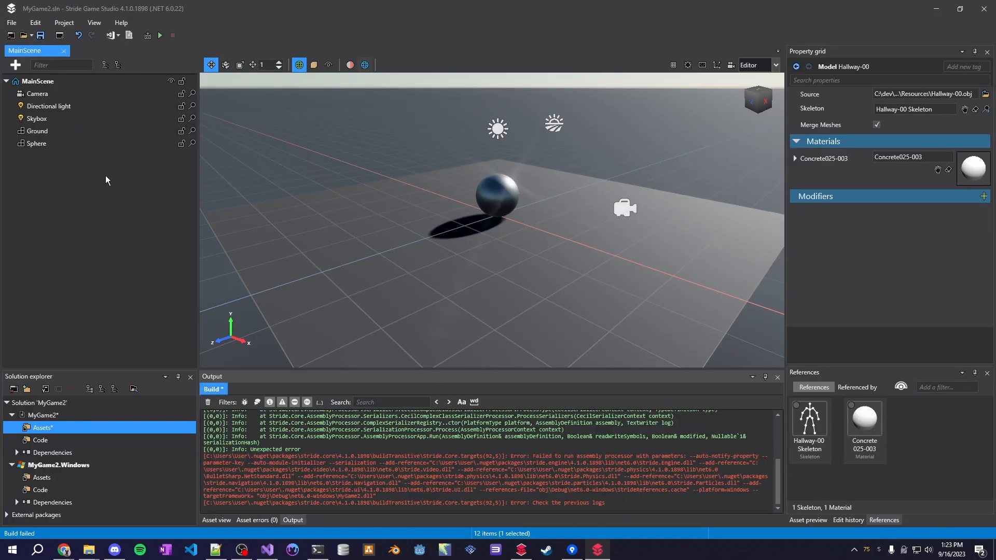
{"action": "left_click_drag", "start_coordinate": [497, 456], "coordinate": [374, 461]}
{"action": "left_click", "coordinate": [379, 461]}
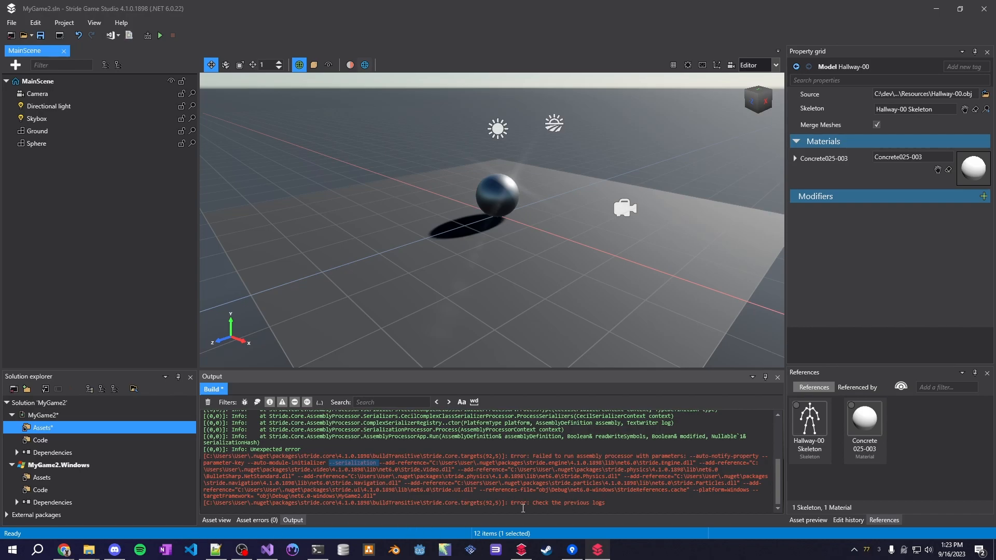
{"action": "scroll", "coordinate": [417, 463], "scroll_direction": "up", "scroll_amount": 5}
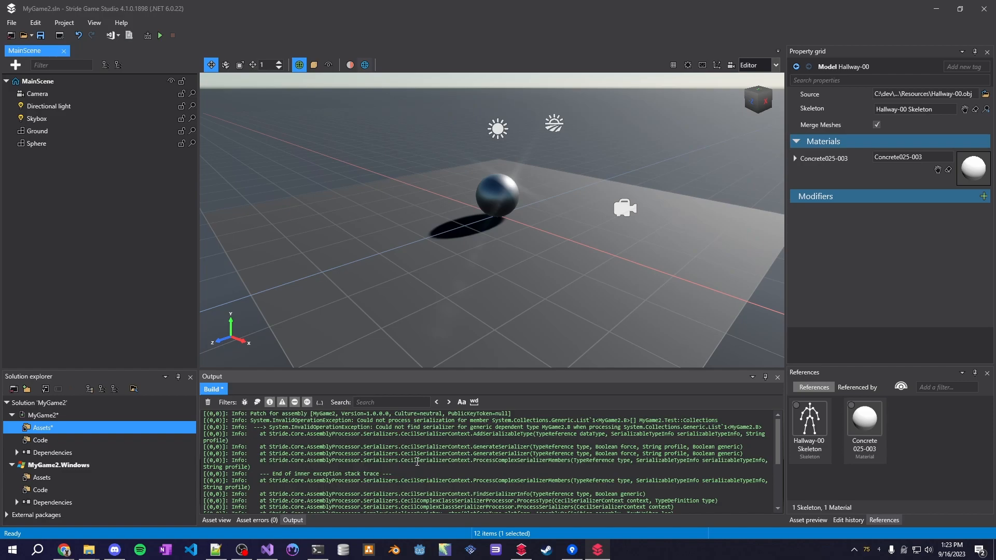
{"action": "left_click_drag", "start_coordinate": [250, 420], "coordinate": [570, 426]}
{"action": "left_click", "coordinate": [615, 421]}
{"action": "double_click", "coordinate": [615, 421]}
{"action": "double_click", "coordinate": [626, 420]}
{"action": "left_click", "coordinate": [267, 550]}
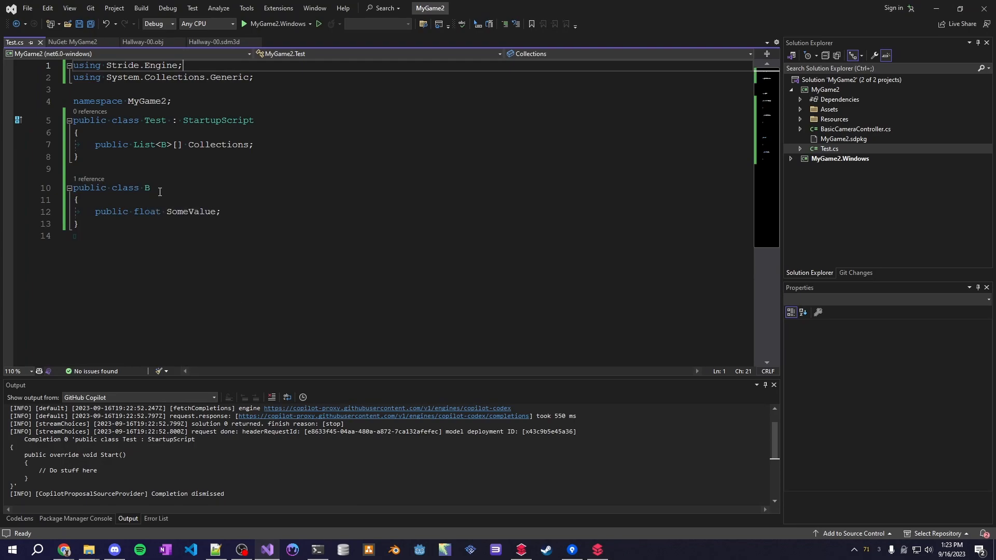